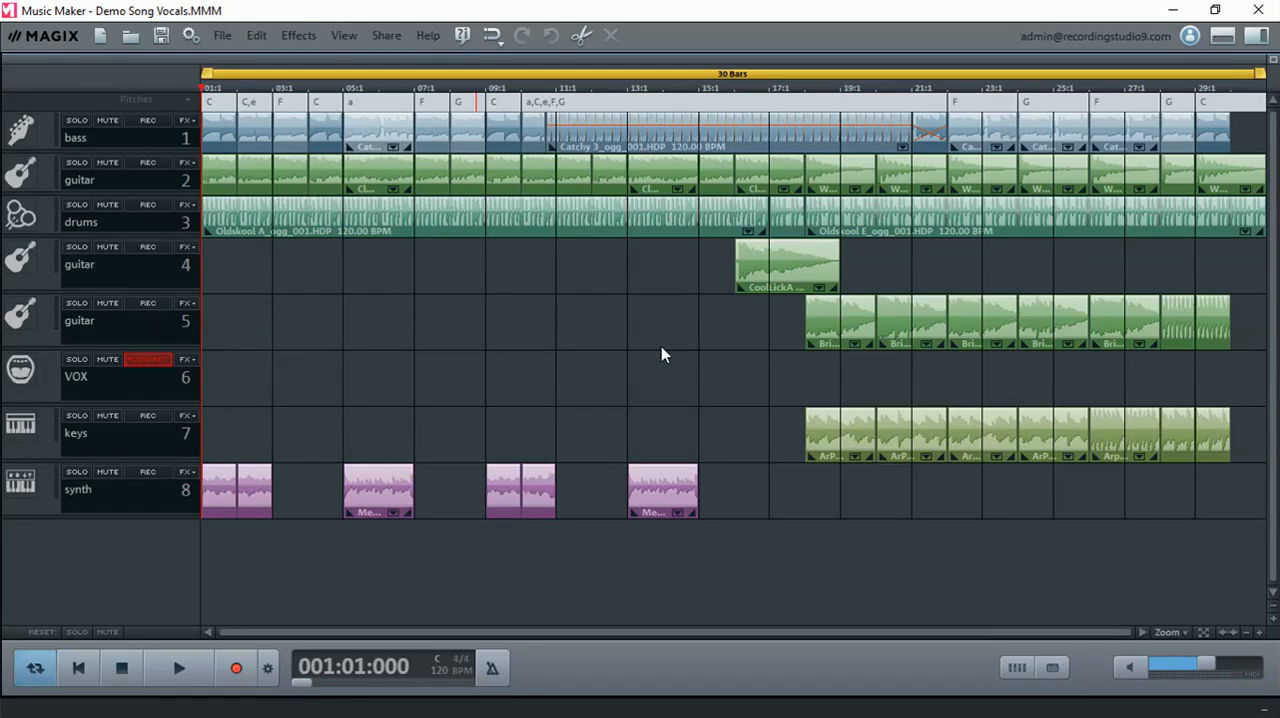
- Play back the backing tracks, place the start marker near the end of bar 15, show the mixer and stop playback
{"action": "left_click", "coordinate": [182, 669]}
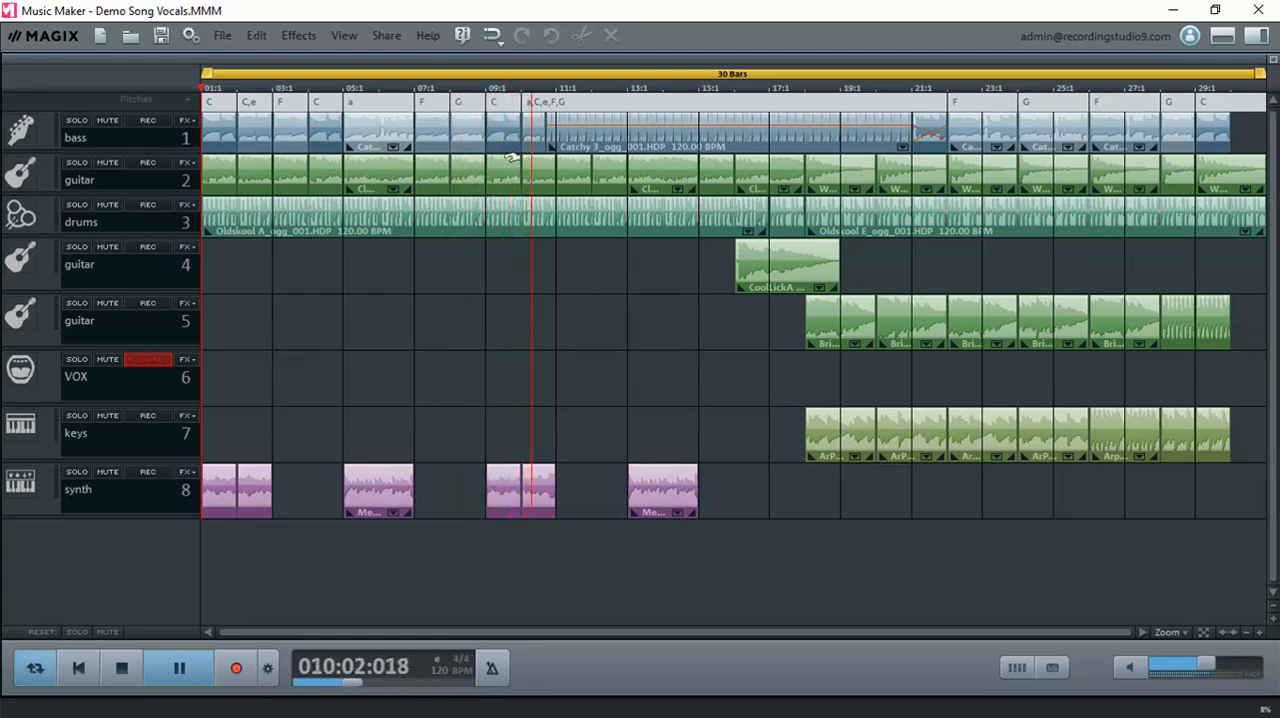
{"action": "left_click", "coordinate": [726, 92]}
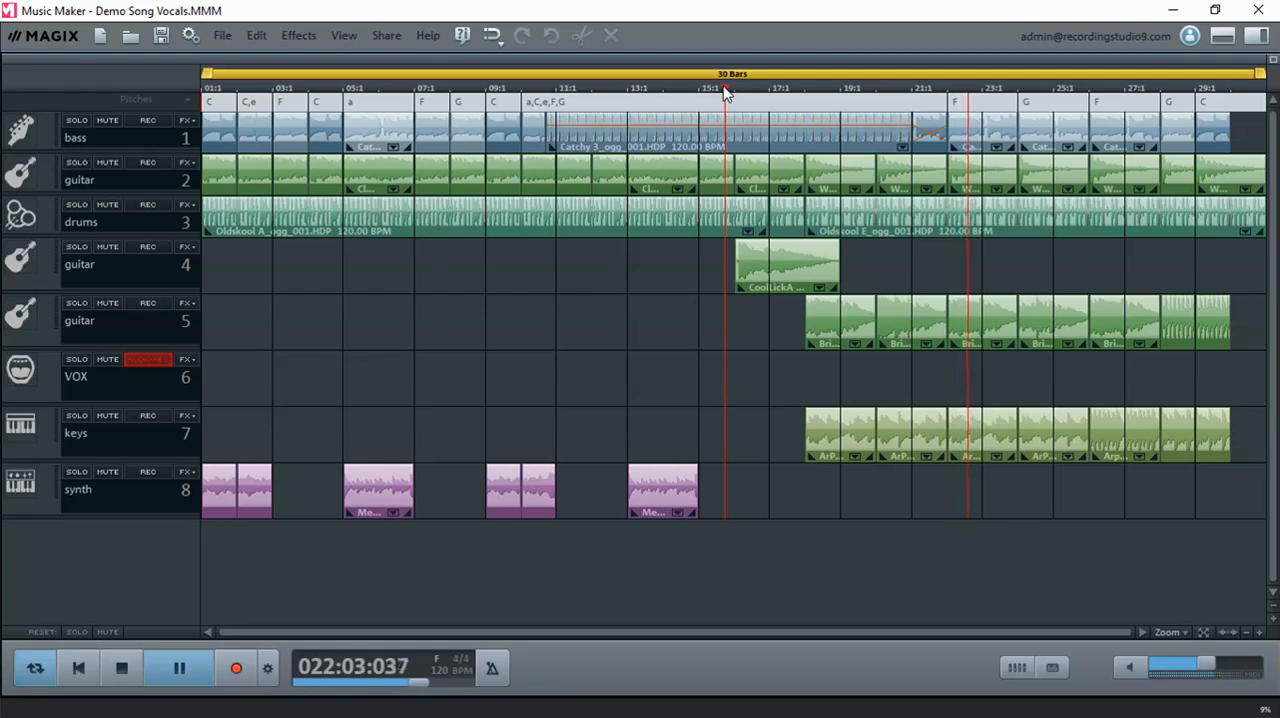
{"action": "left_click", "coordinate": [1018, 668]}
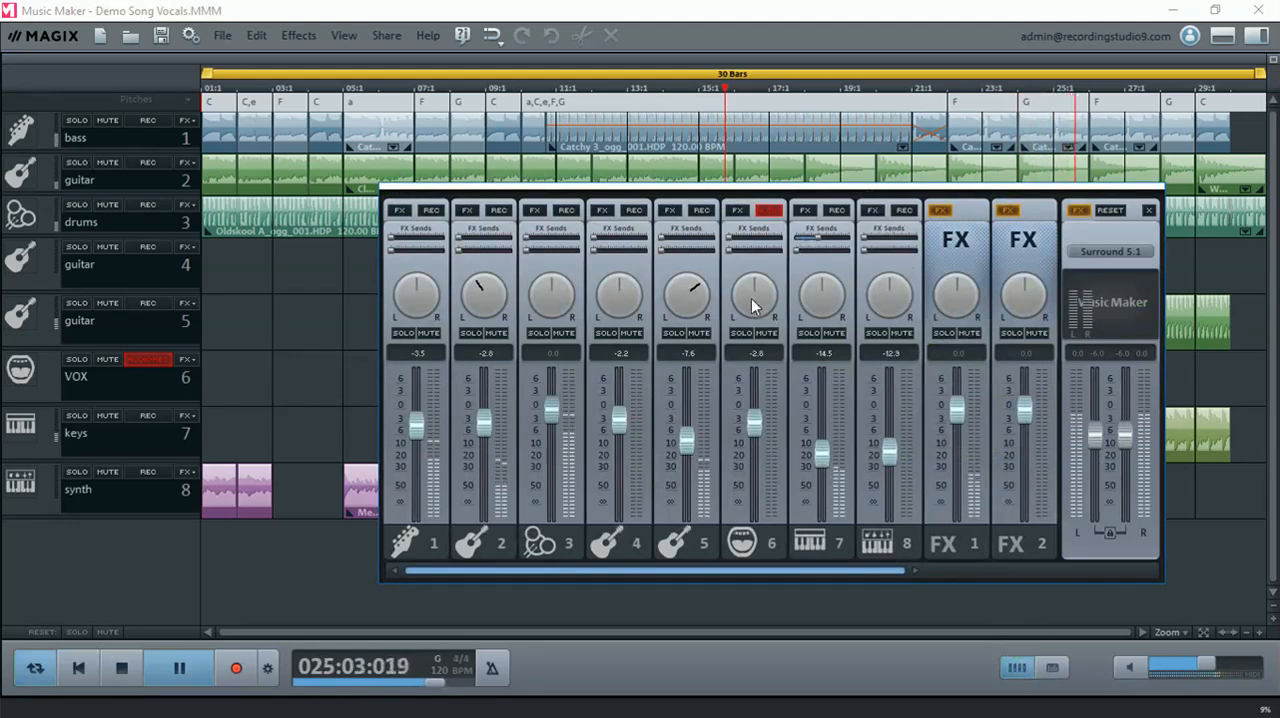
{"action": "left_click", "coordinate": [121, 668]}
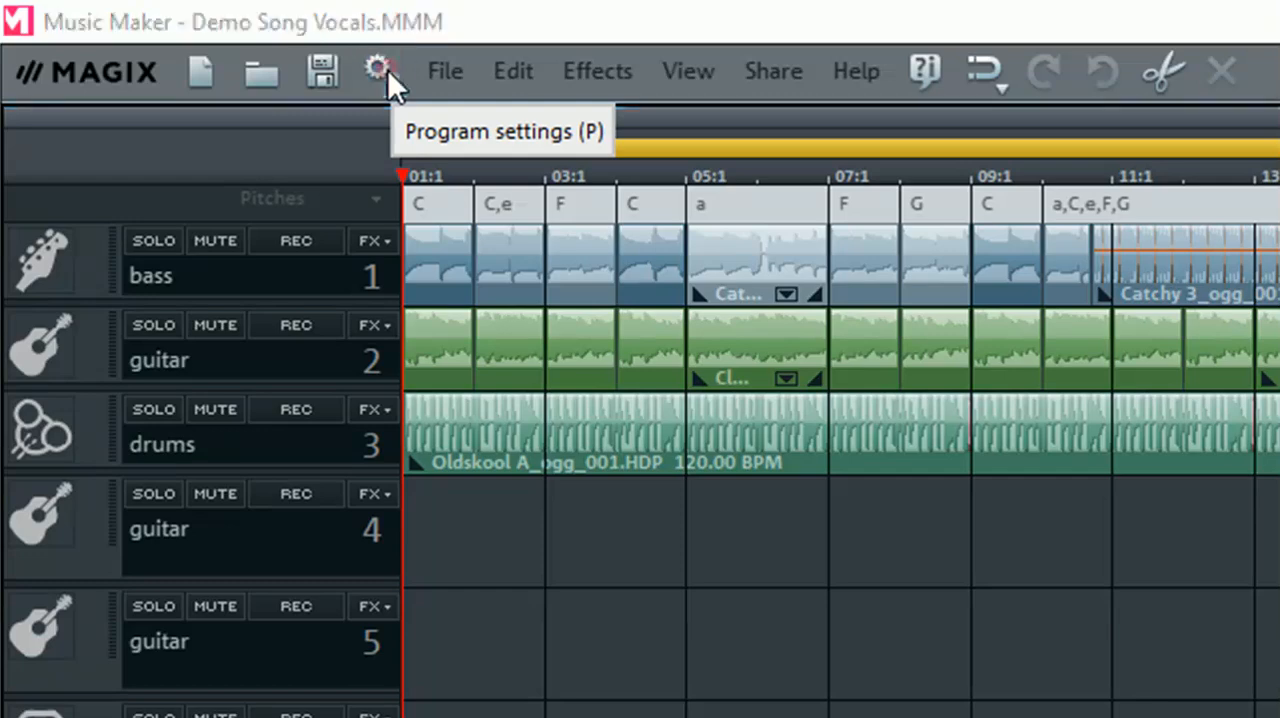
- Review the audio driver setup in the Audio/MIDI program settings, keeping the Yamaha Steinberg USB ASIO driver
{"action": "left_click", "coordinate": [379, 70]}
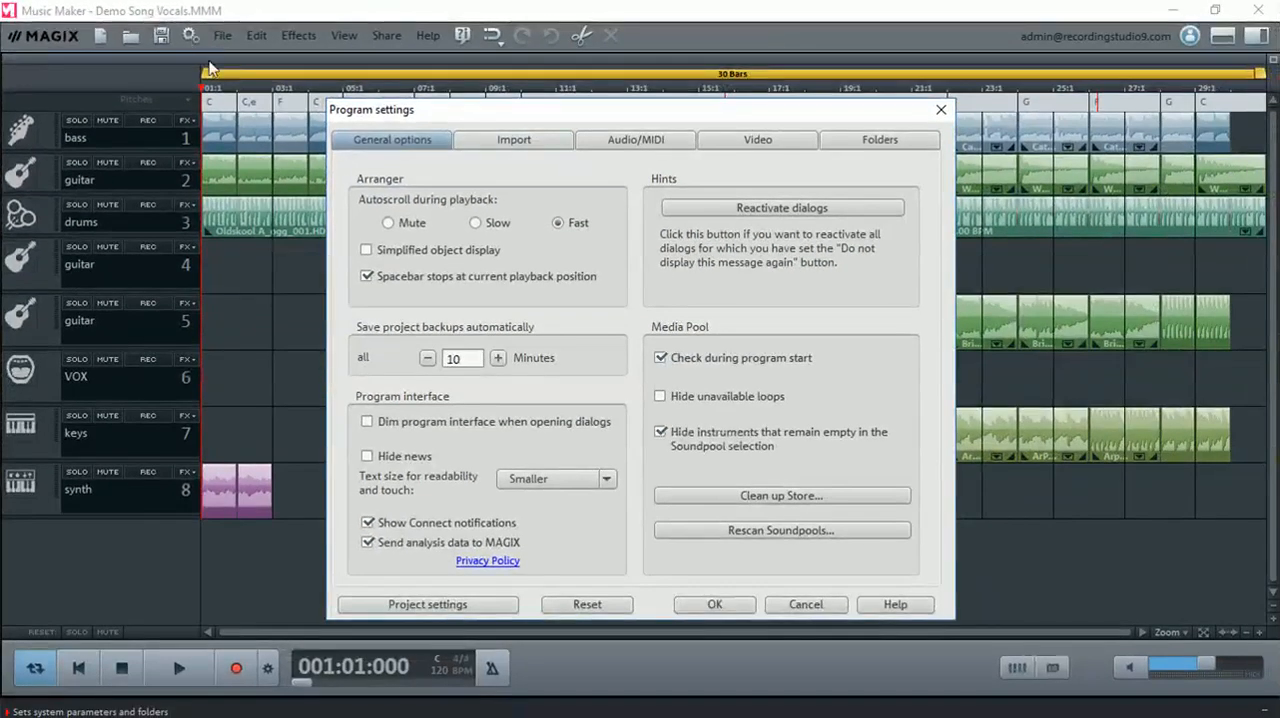
{"action": "left_click", "coordinate": [638, 142]}
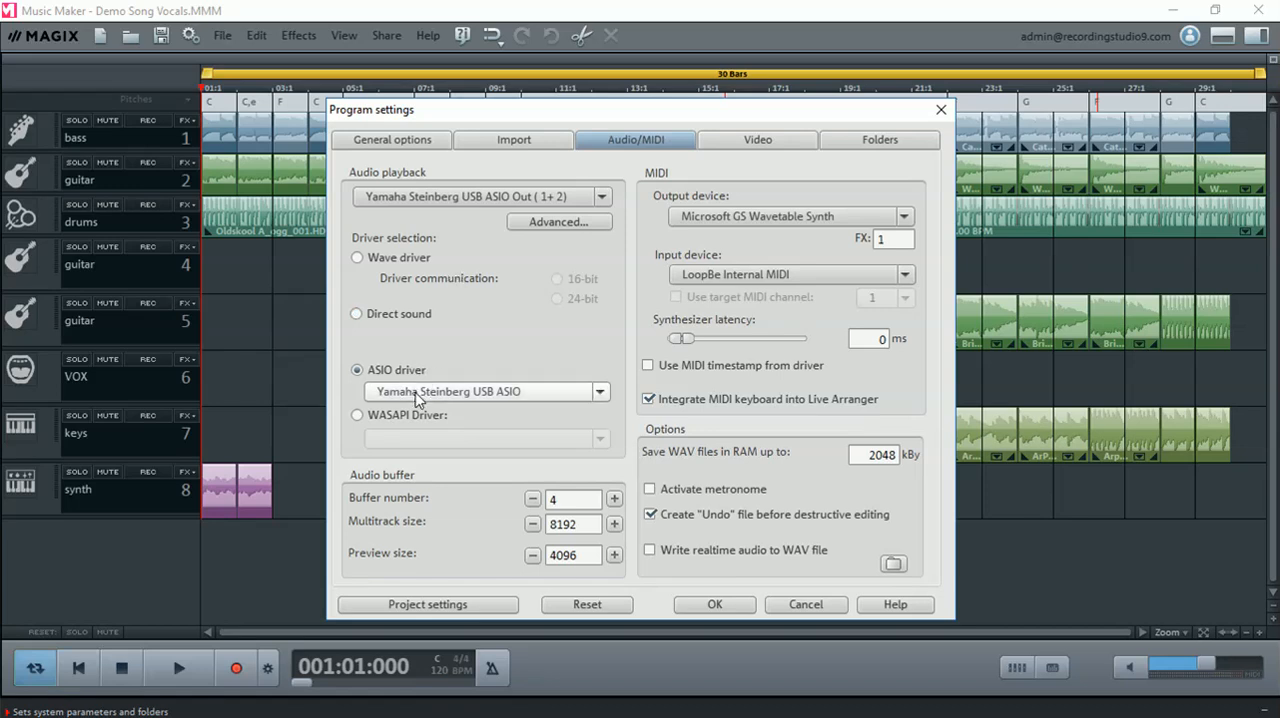
{"action": "left_click", "coordinate": [714, 605]}
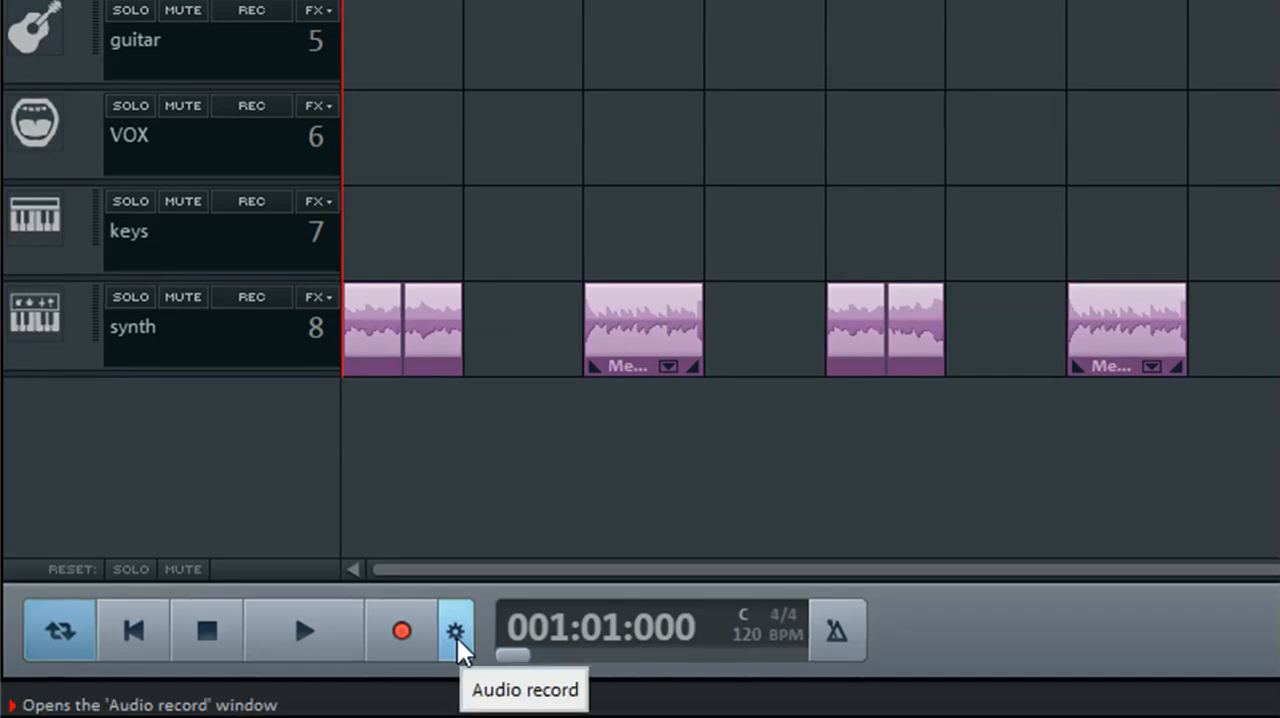
- Review the line-in and recording quality choices in the audio recording settings, keeping Yamaha Steinberg USB ASIO (1+2) and CD audio
{"action": "left_click", "coordinate": [456, 635]}
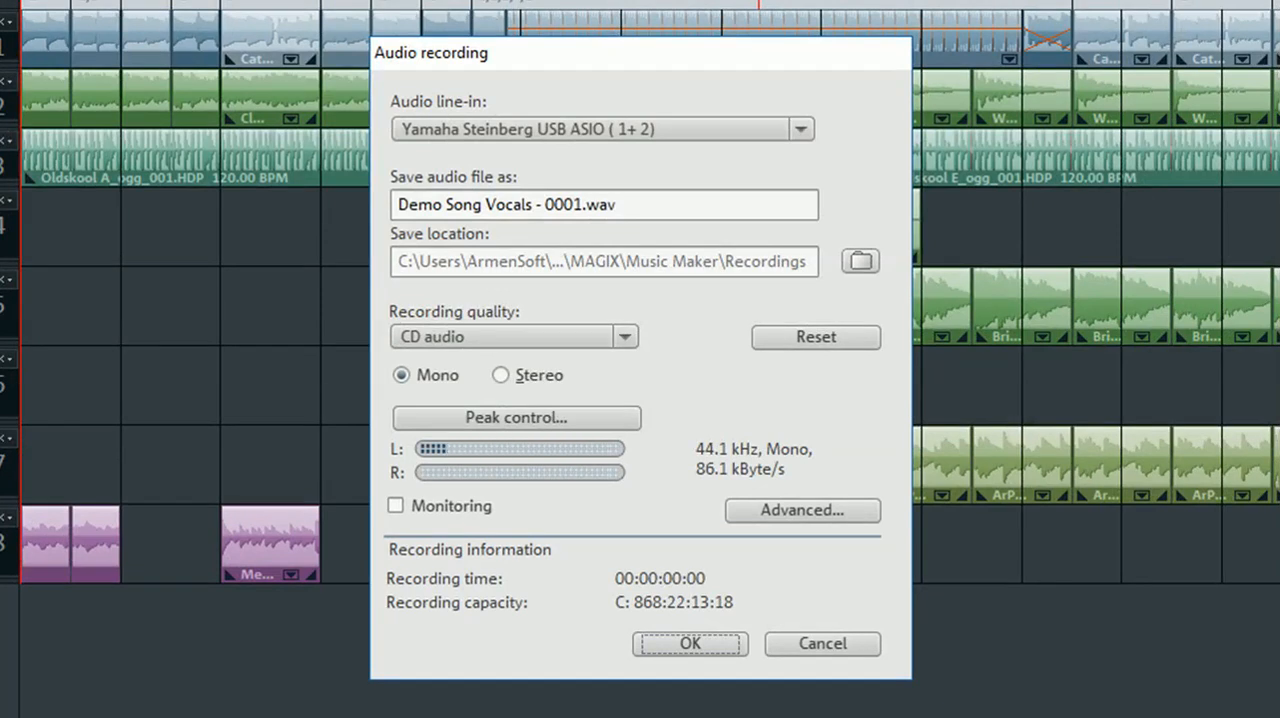
{"action": "left_click", "coordinate": [679, 130]}
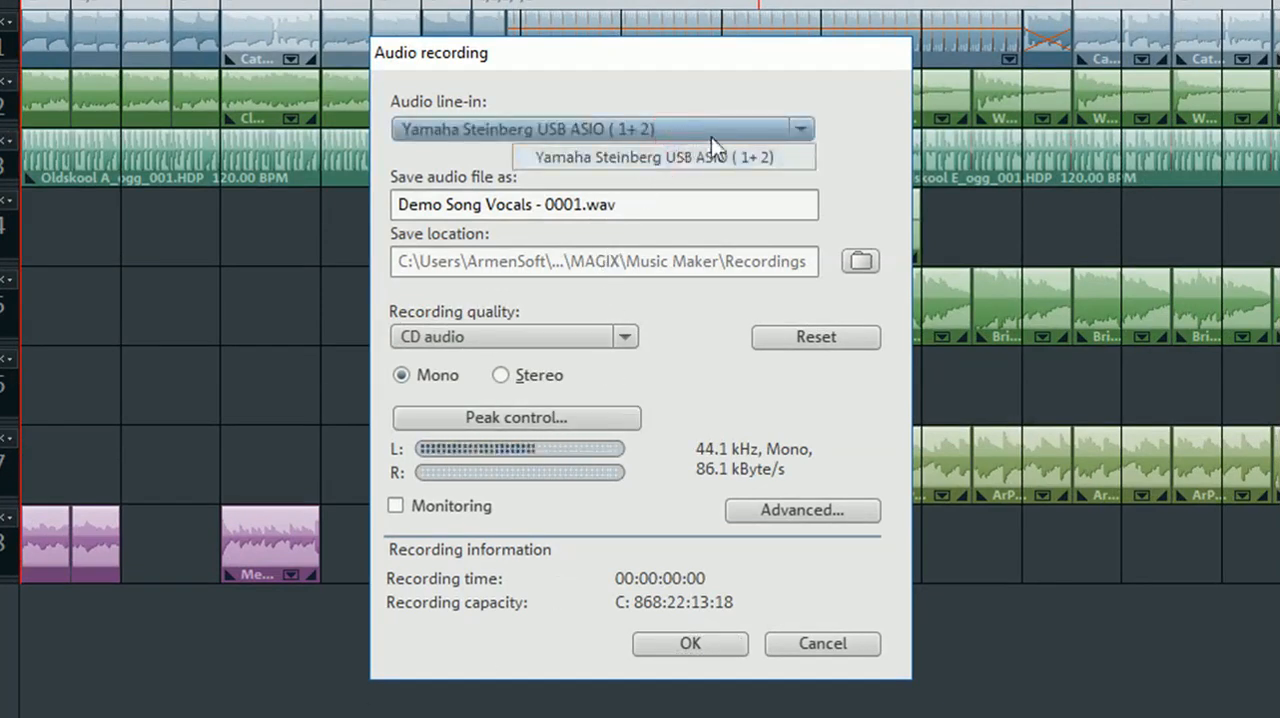
{"action": "left_click", "coordinate": [817, 105]}
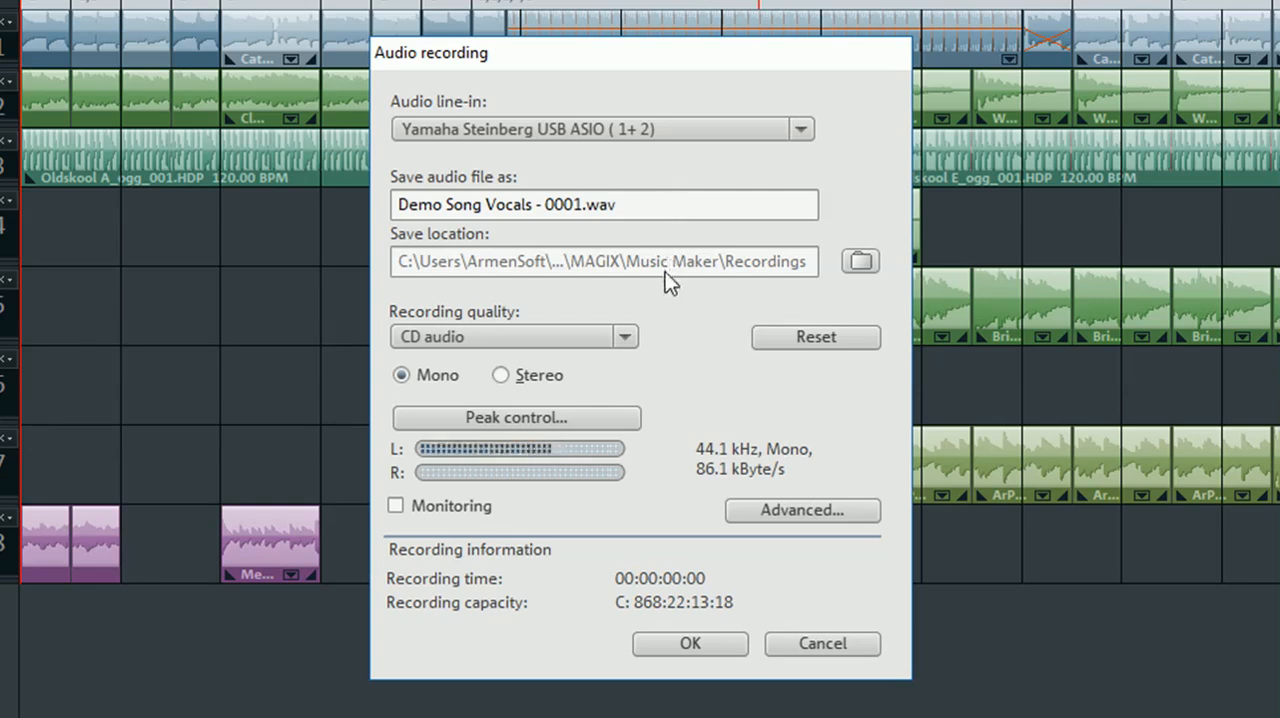
{"action": "left_click", "coordinate": [626, 337]}
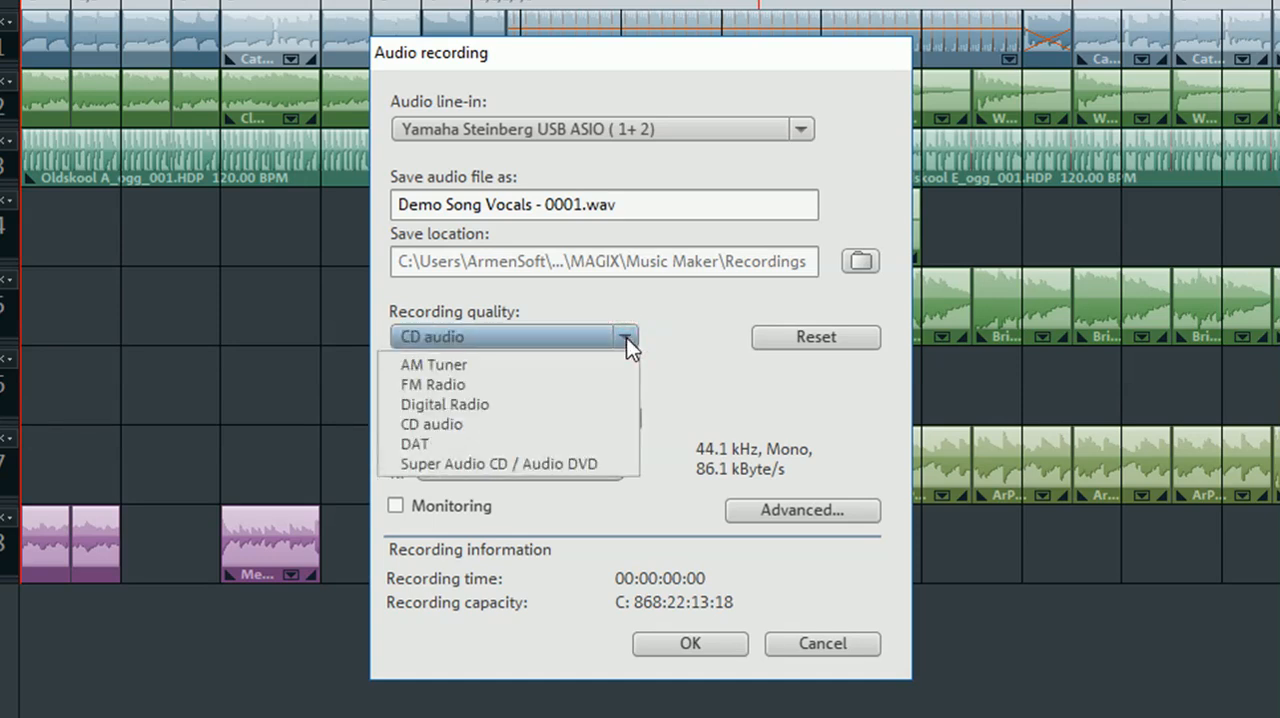
{"action": "left_click", "coordinate": [626, 337]}
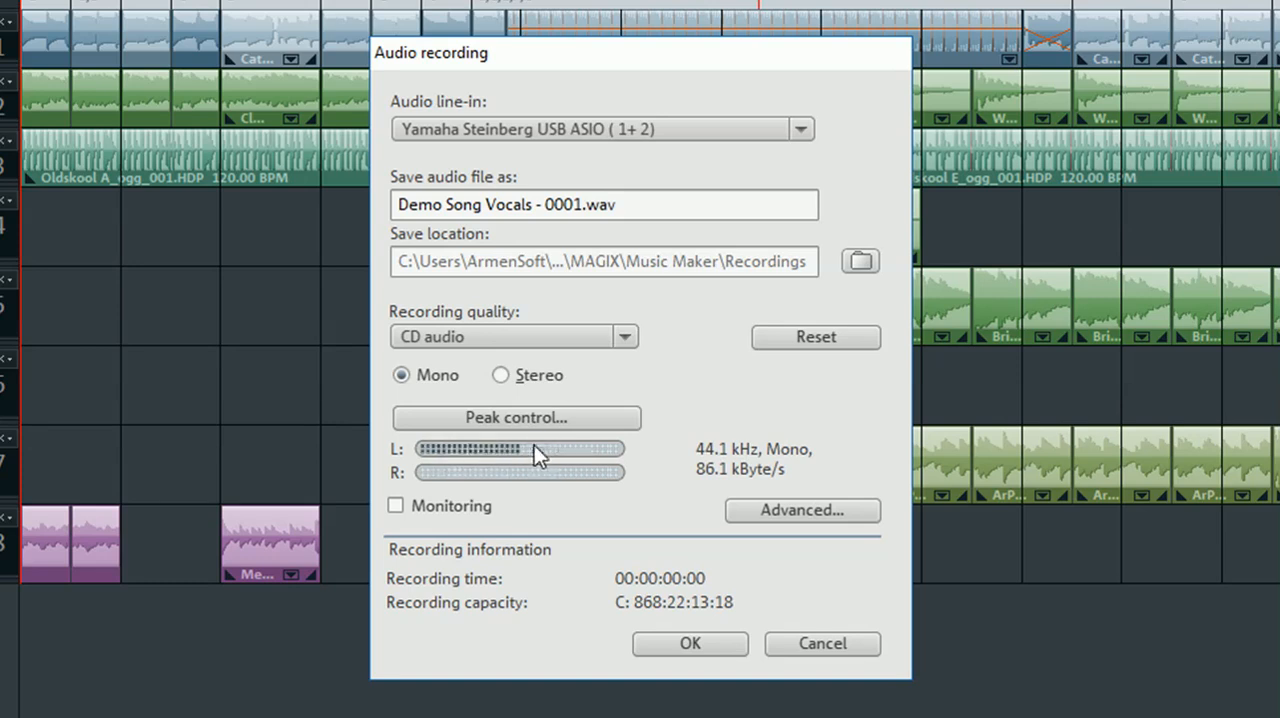
{"action": "left_click", "coordinate": [688, 645]}
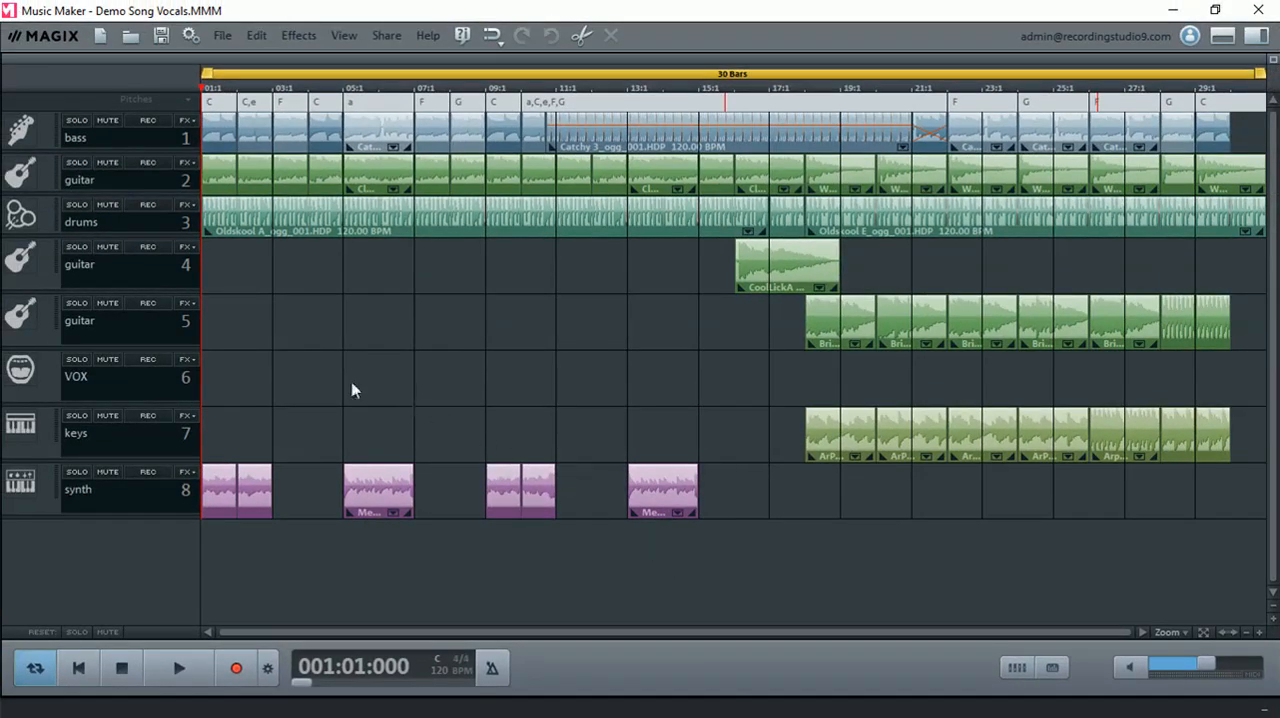
- Arm the VOX track for audio recording rather than MIDI recording
{"action": "left_click", "coordinate": [150, 361]}
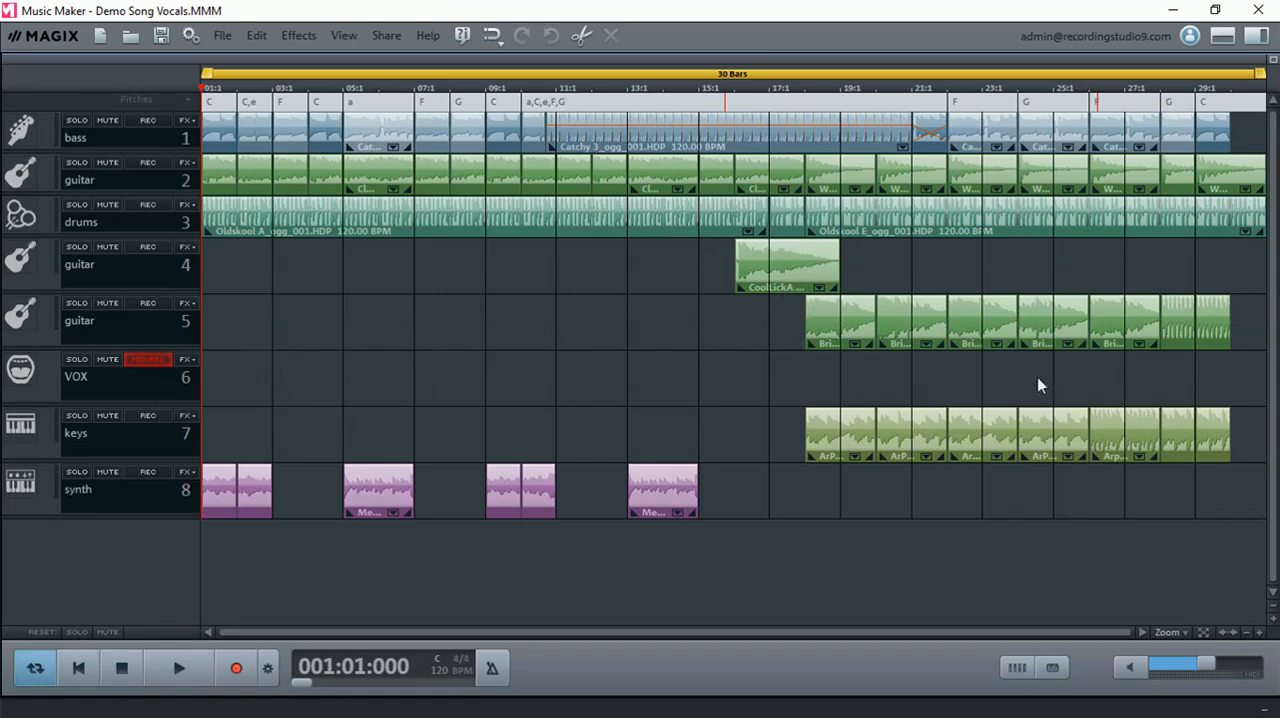
{"action": "left_click", "coordinate": [147, 360]}
{"action": "left_click", "coordinate": [149, 362]}
- Test the Monitoring option in the audio recording settings by switching it between its states
{"action": "left_click", "coordinate": [268, 672]}
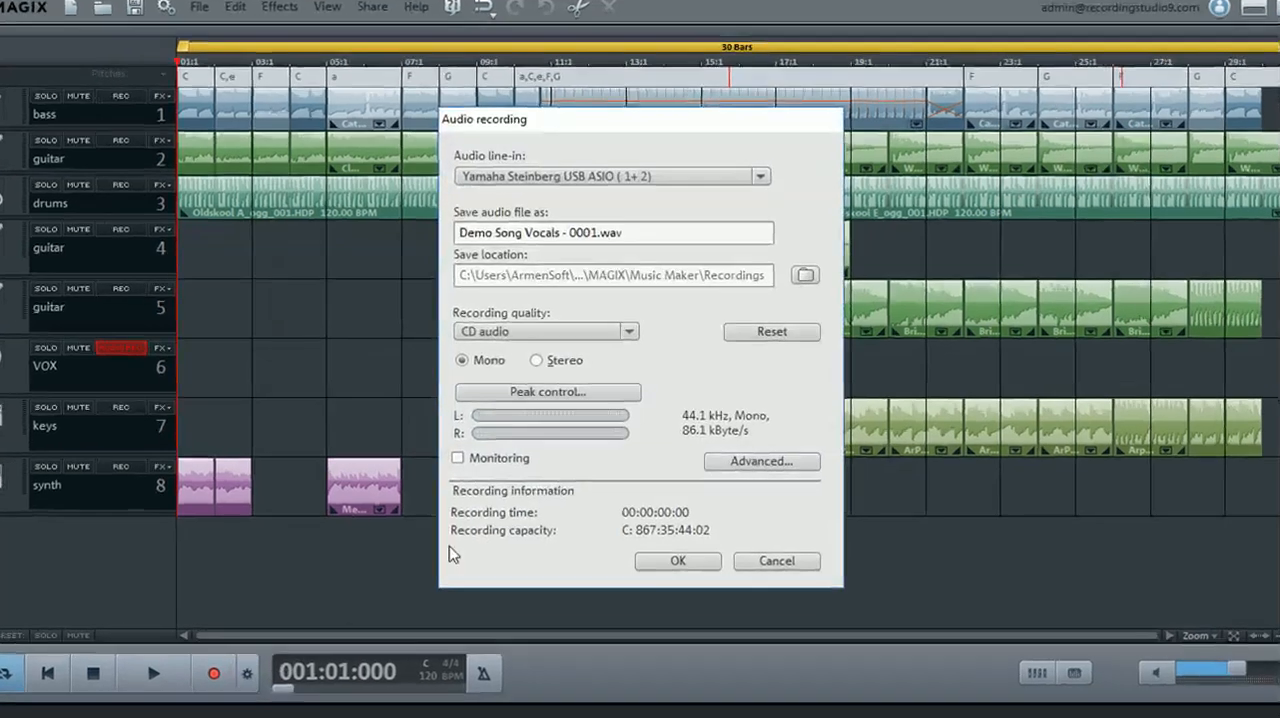
{"action": "left_click", "coordinate": [460, 460]}
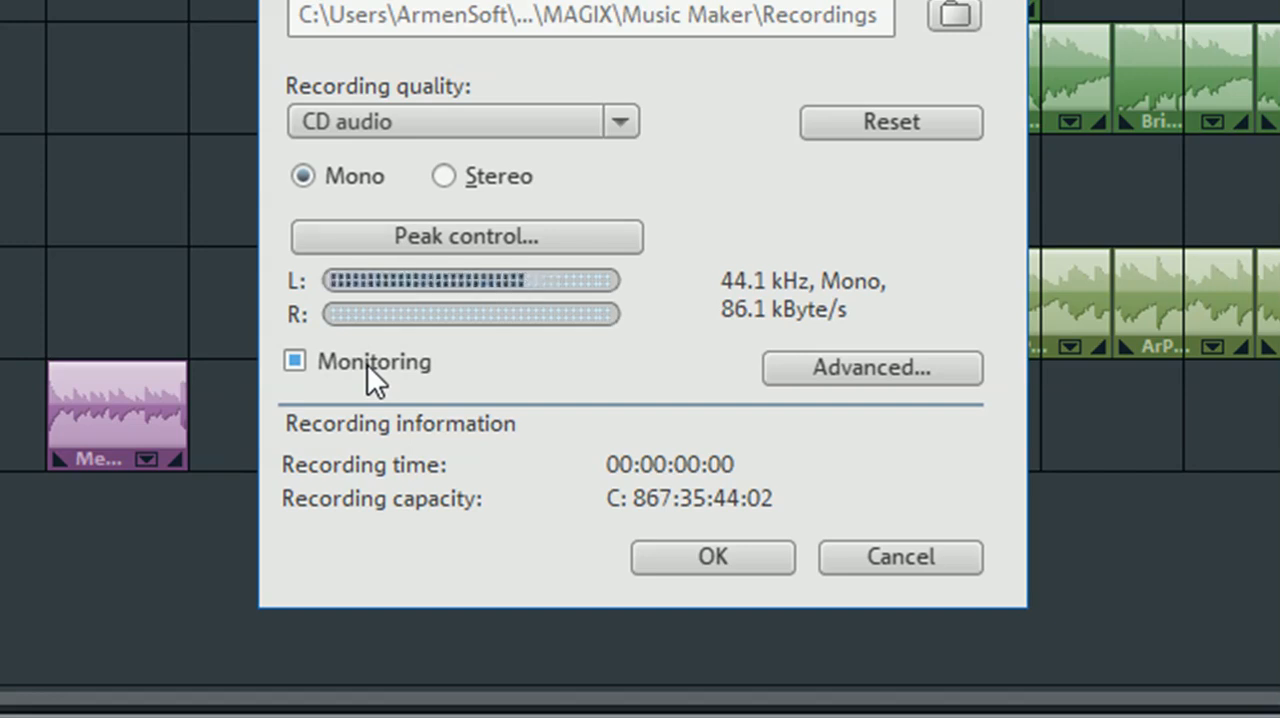
{"action": "left_click", "coordinate": [367, 364]}
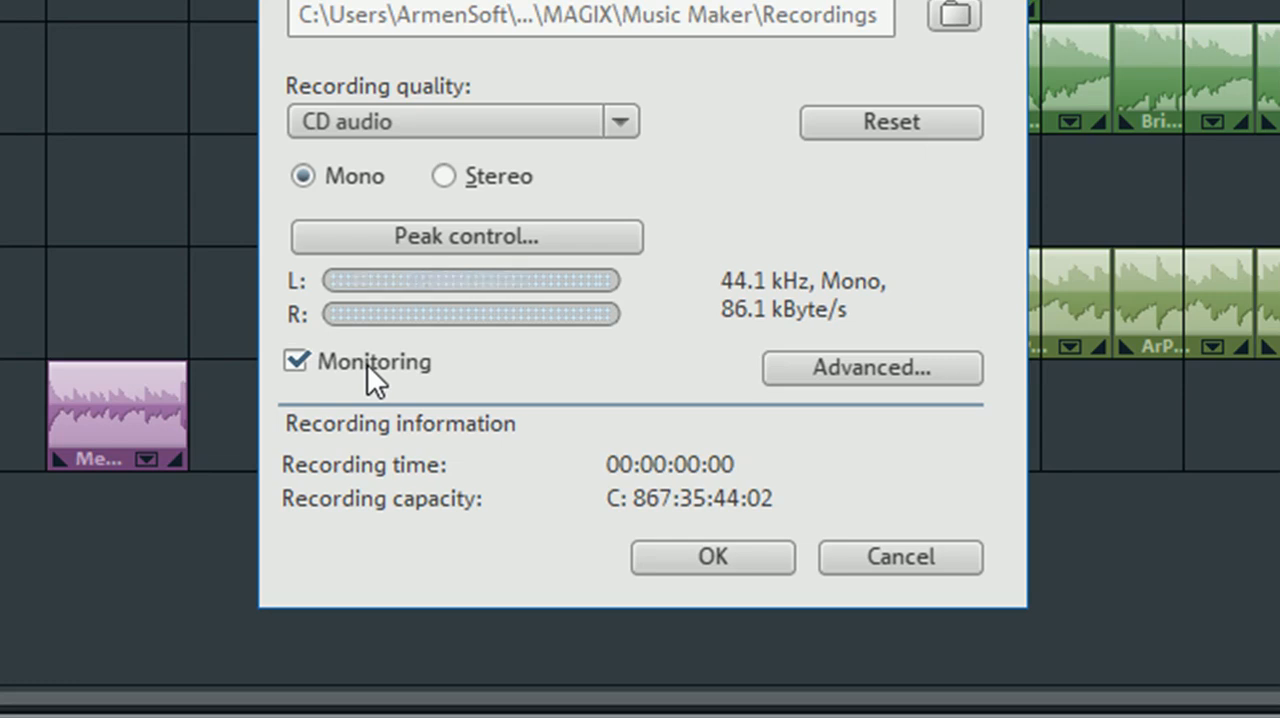
{"action": "left_click", "coordinate": [367, 364]}
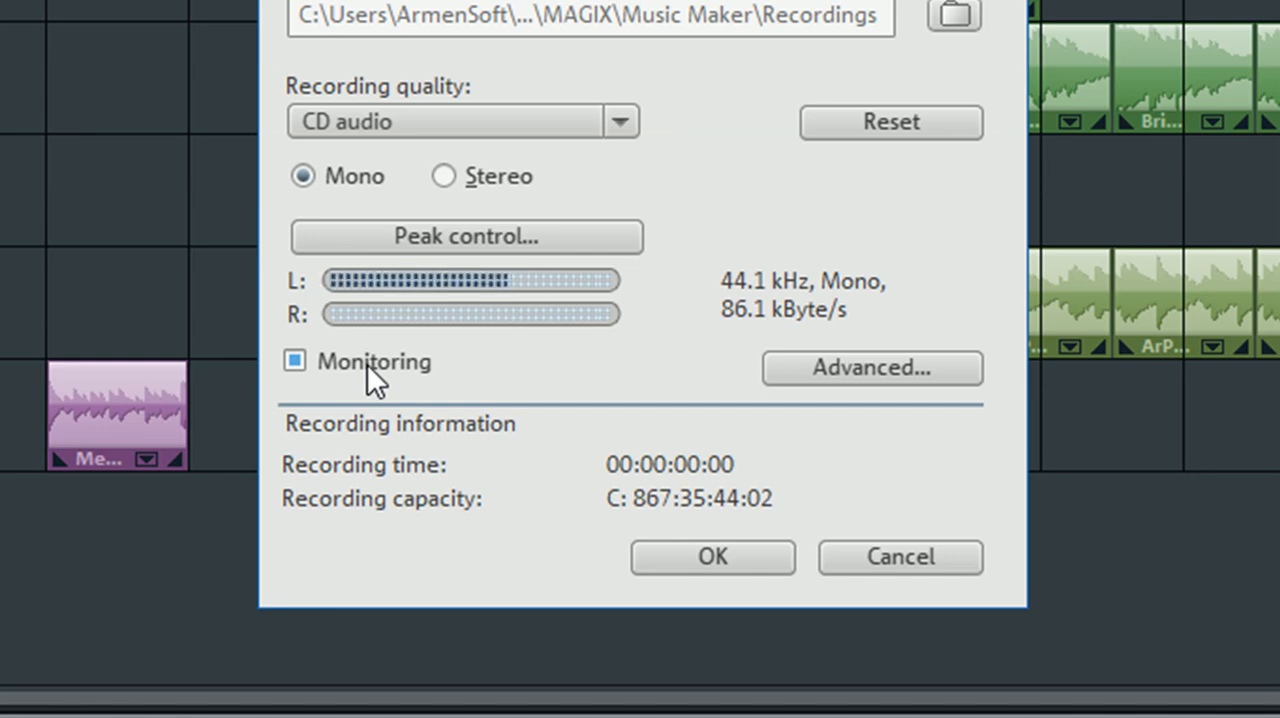
{"action": "left_click", "coordinate": [367, 364]}
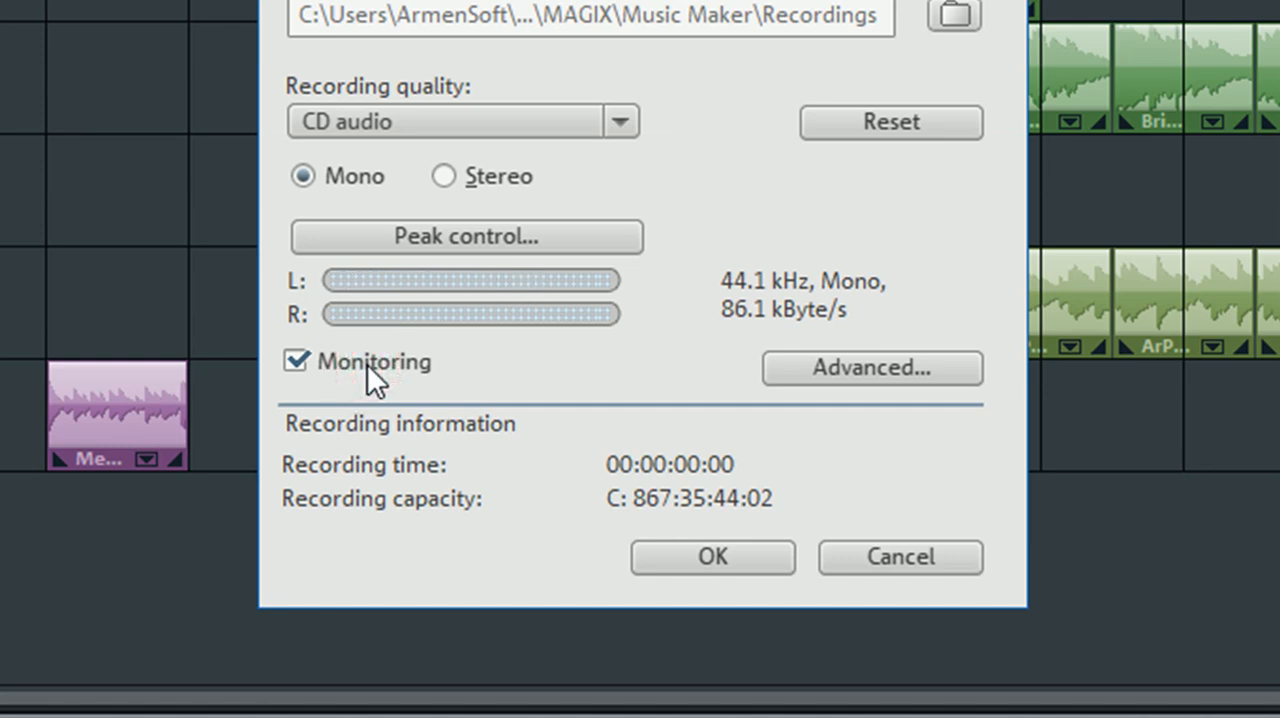
{"action": "left_click", "coordinate": [367, 364]}
{"action": "left_click", "coordinate": [367, 364]}
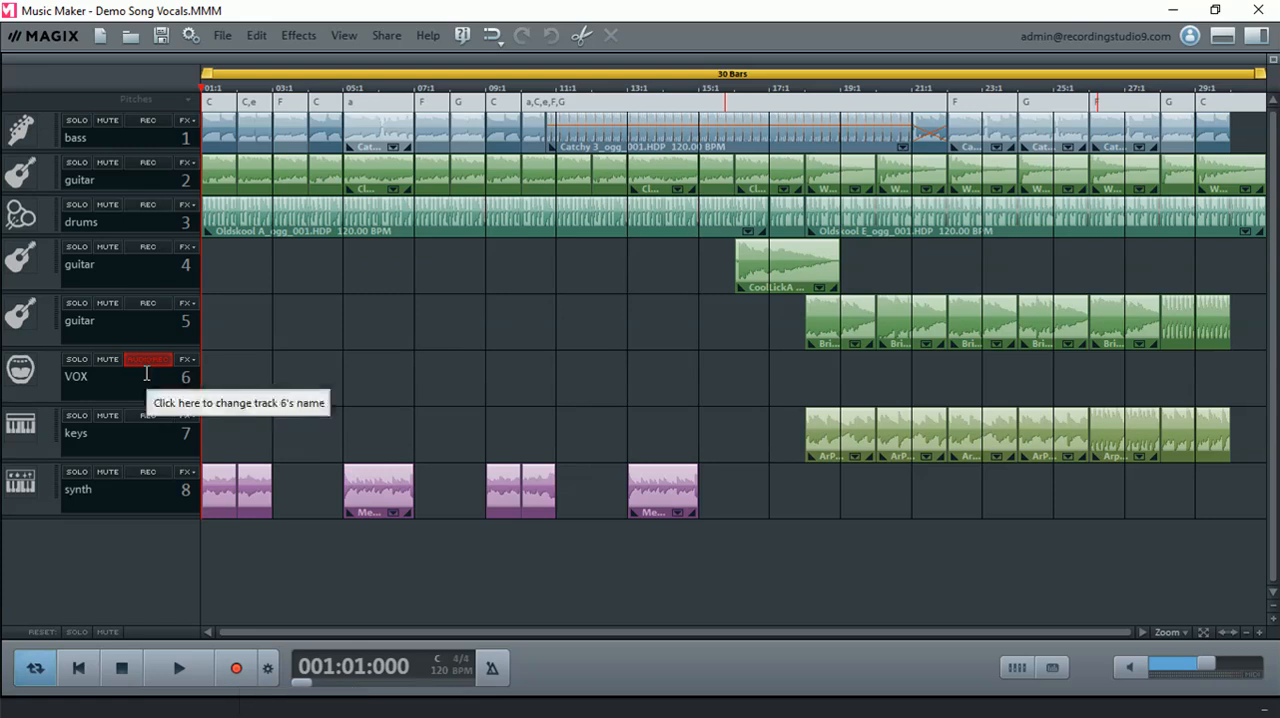
- Record the vocals on the VOX track from the start of the song and stop in the final bar
{"action": "left_click", "coordinate": [236, 668]}
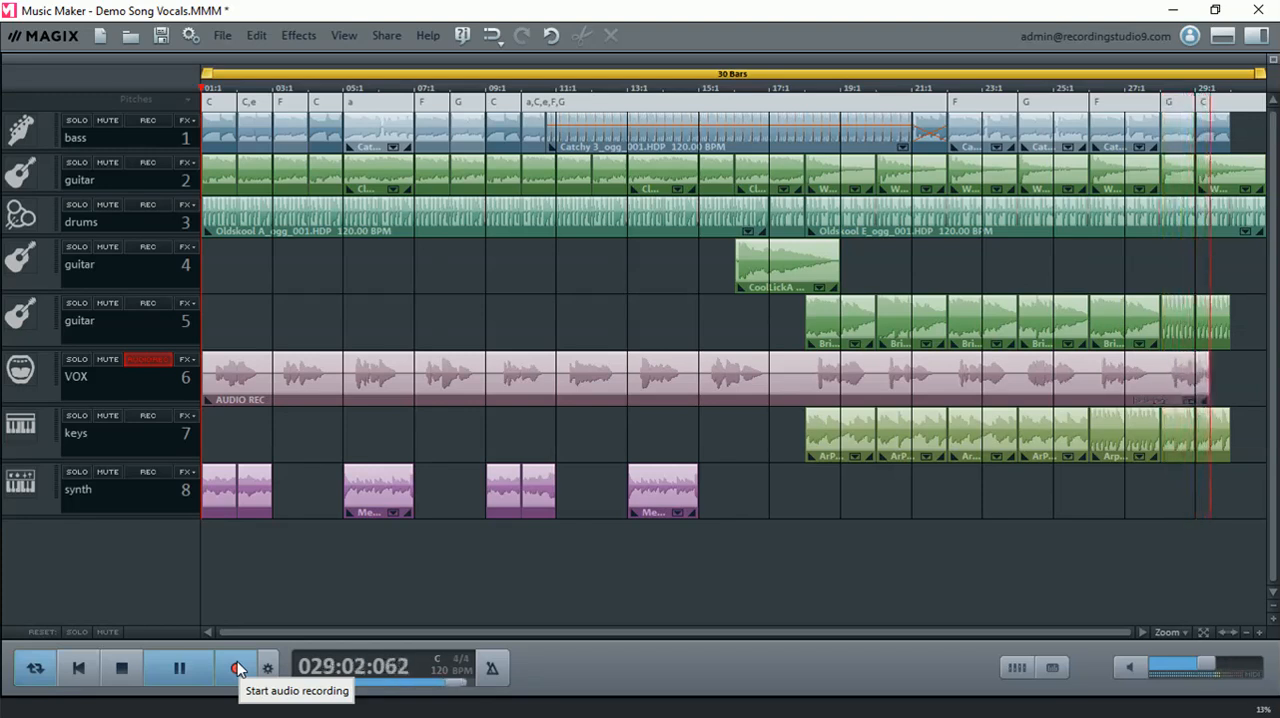
{"action": "left_click", "coordinate": [121, 670]}
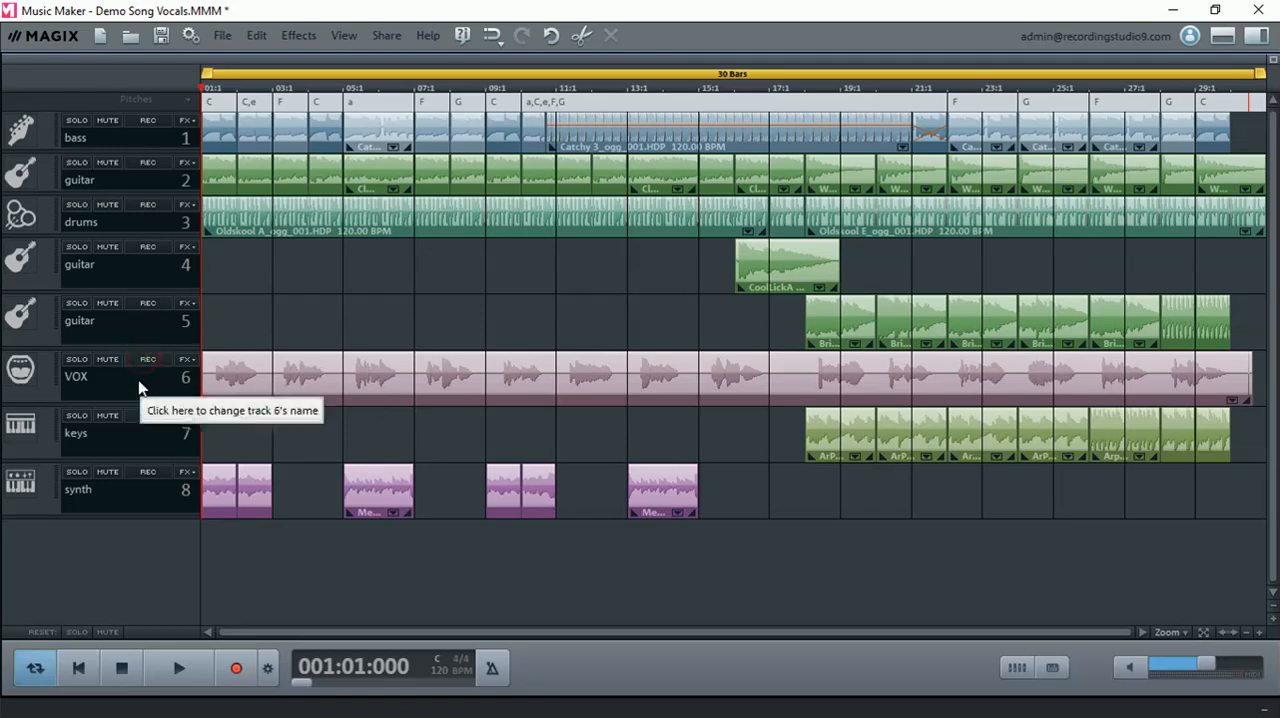
- Listen to the opening of the recorded vocal with the VOX track soloed, return to the start and turn solo off
{"action": "left_click", "coordinate": [75, 360]}
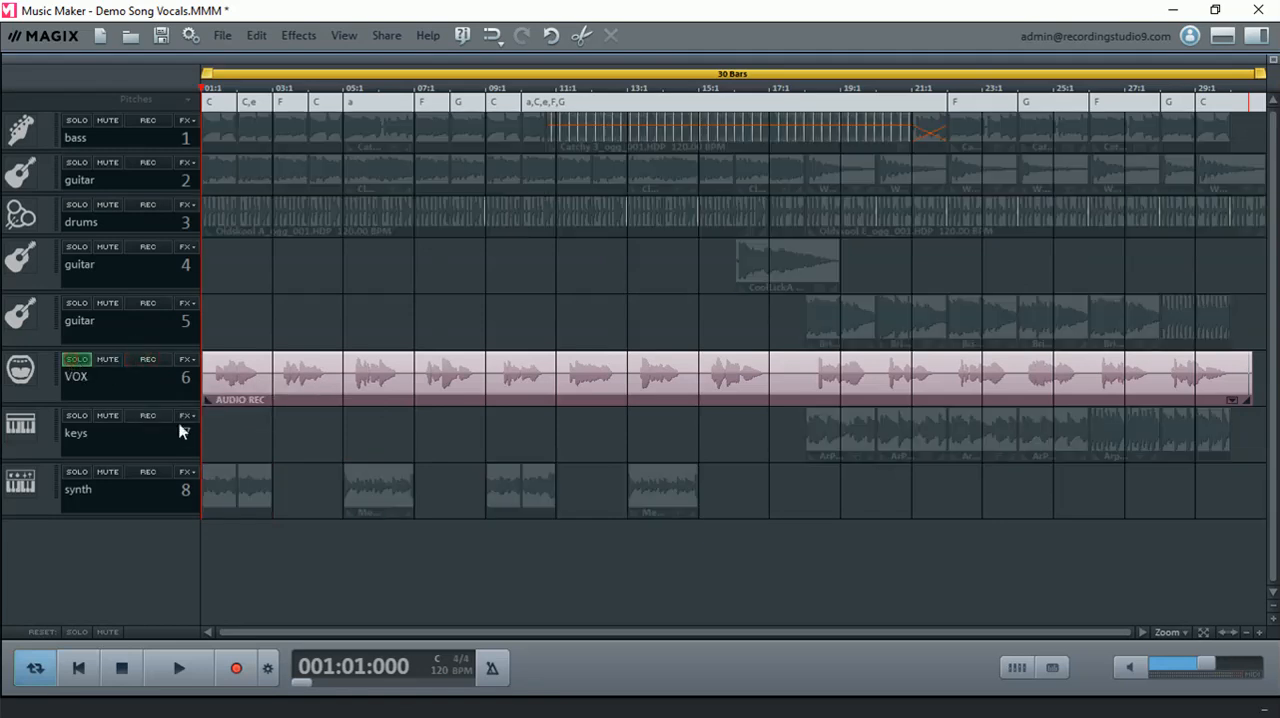
{"action": "left_click", "coordinate": [180, 668]}
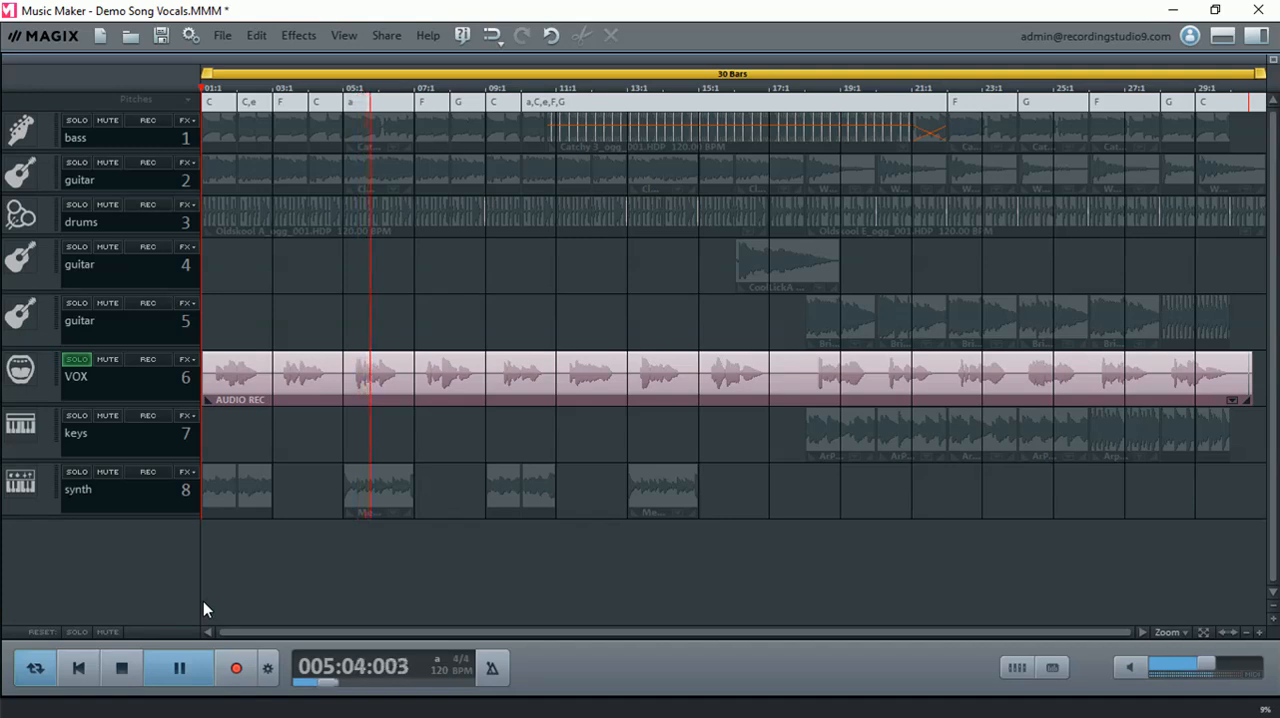
{"action": "left_click", "coordinate": [181, 676]}
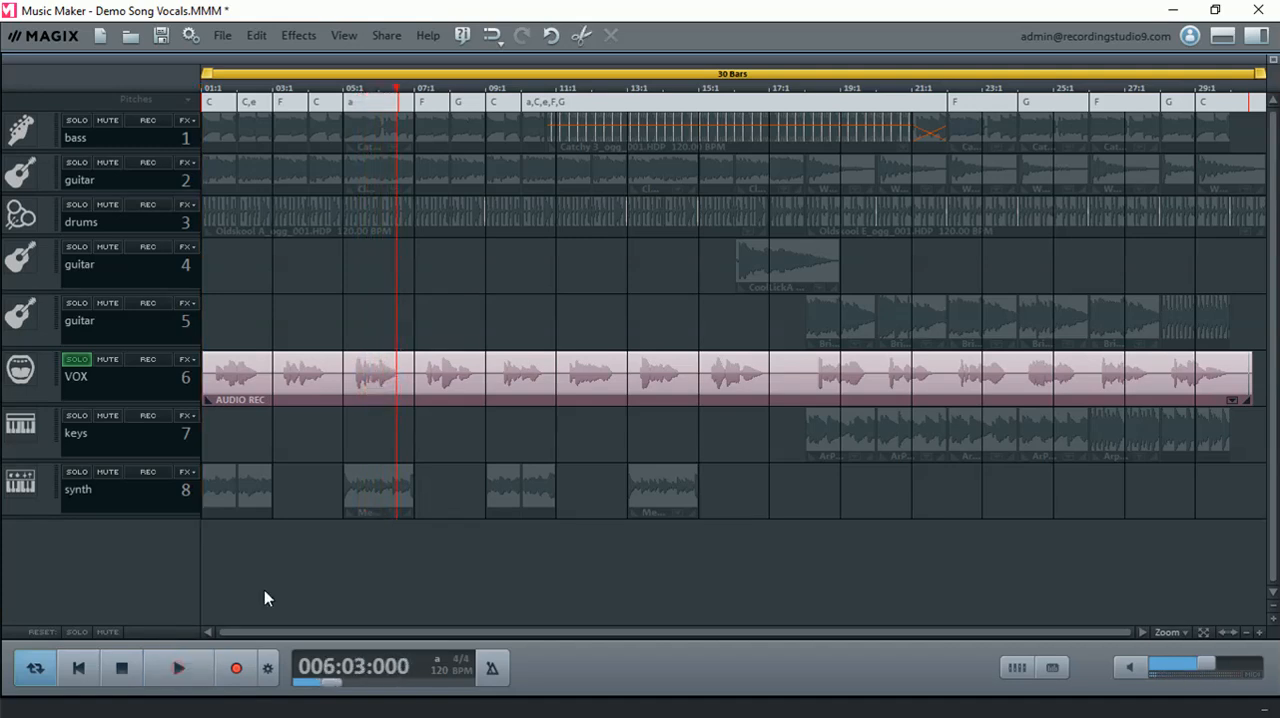
{"action": "left_click", "coordinate": [79, 668]}
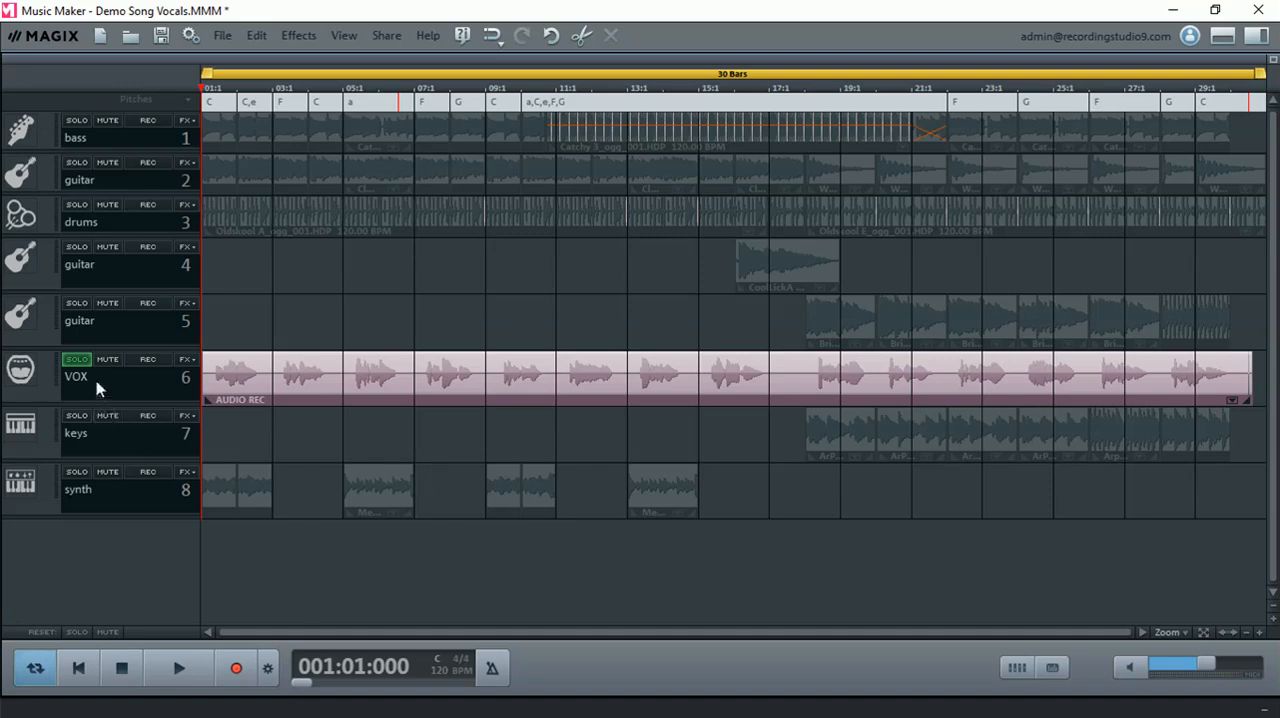
{"action": "left_click", "coordinate": [76, 361]}
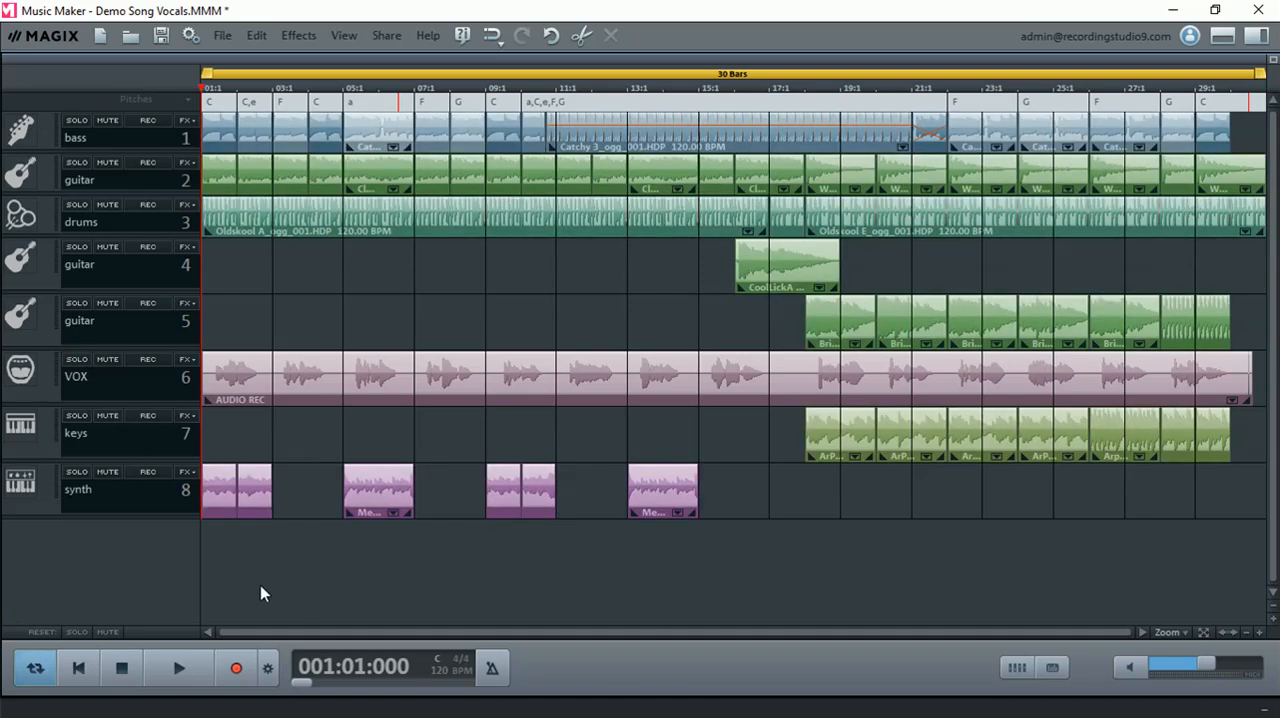
- Play the full mix, raise the VOX track's volume to 0.0 in the mixer, stop playback and close the mixer
{"action": "left_click", "coordinate": [180, 669]}
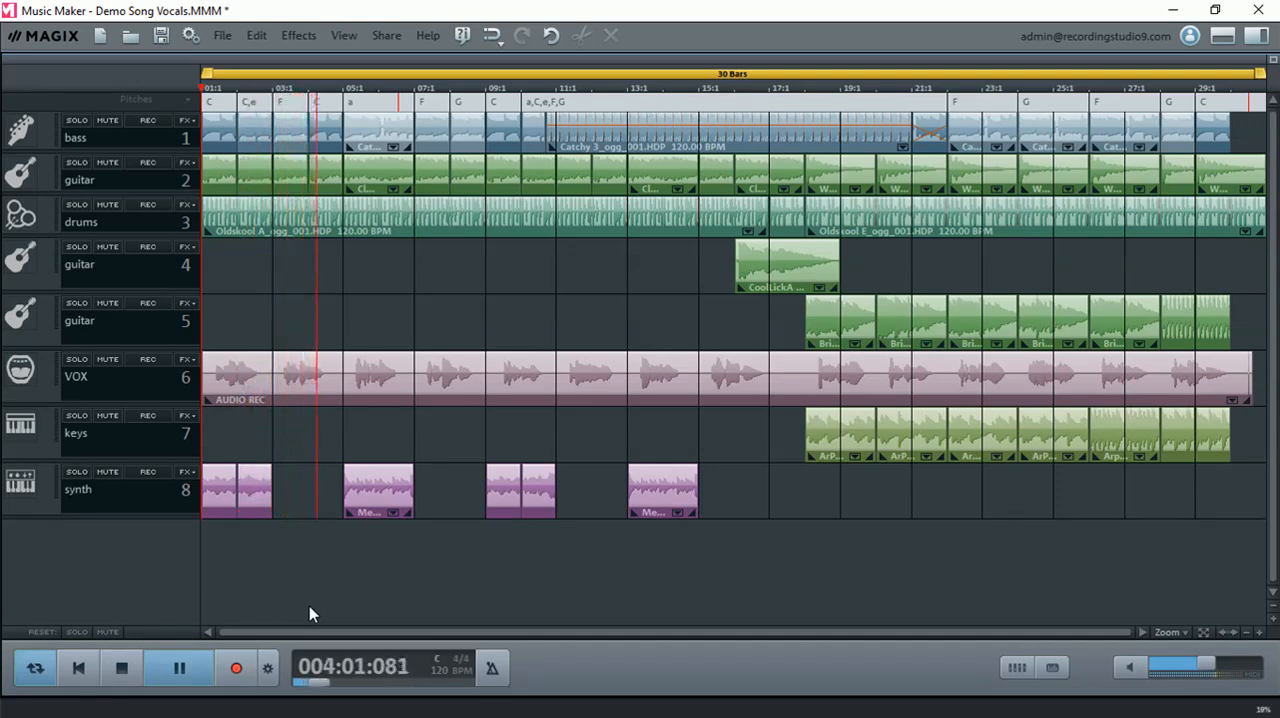
{"action": "left_click", "coordinate": [1017, 668]}
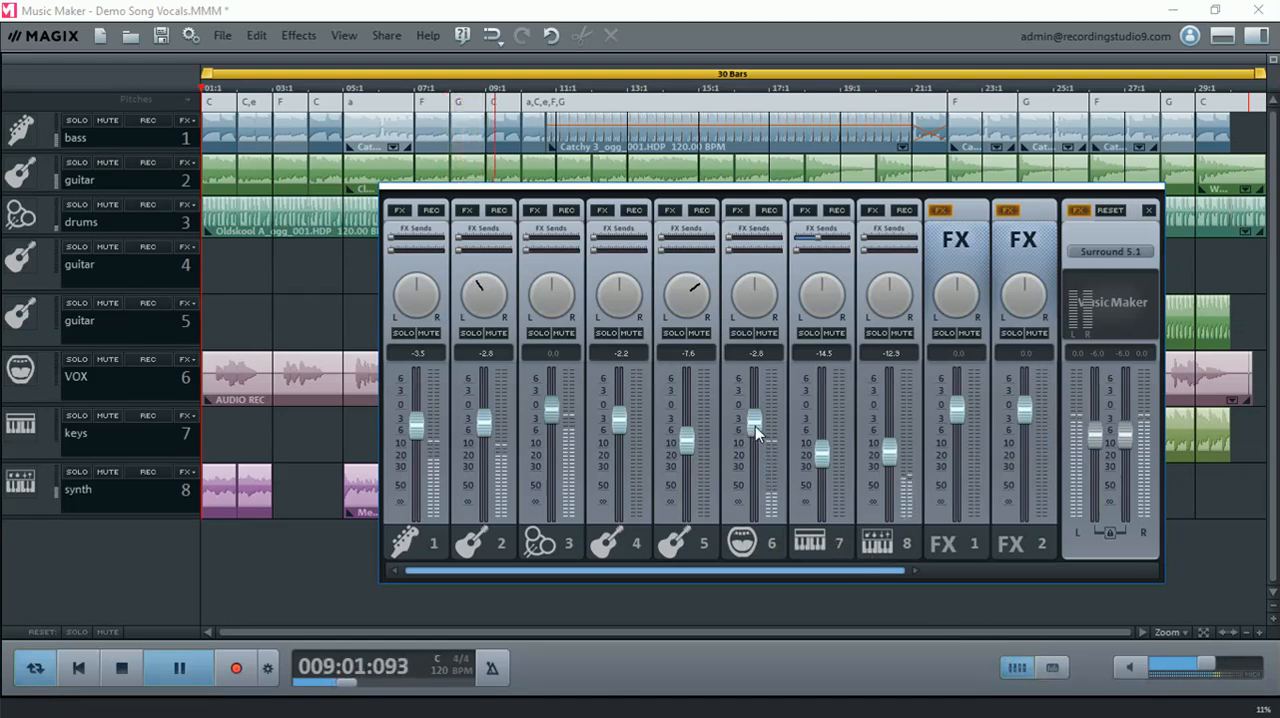
{"action": "left_click_drag", "start_coordinate": [755, 426], "coordinate": [759, 413]}
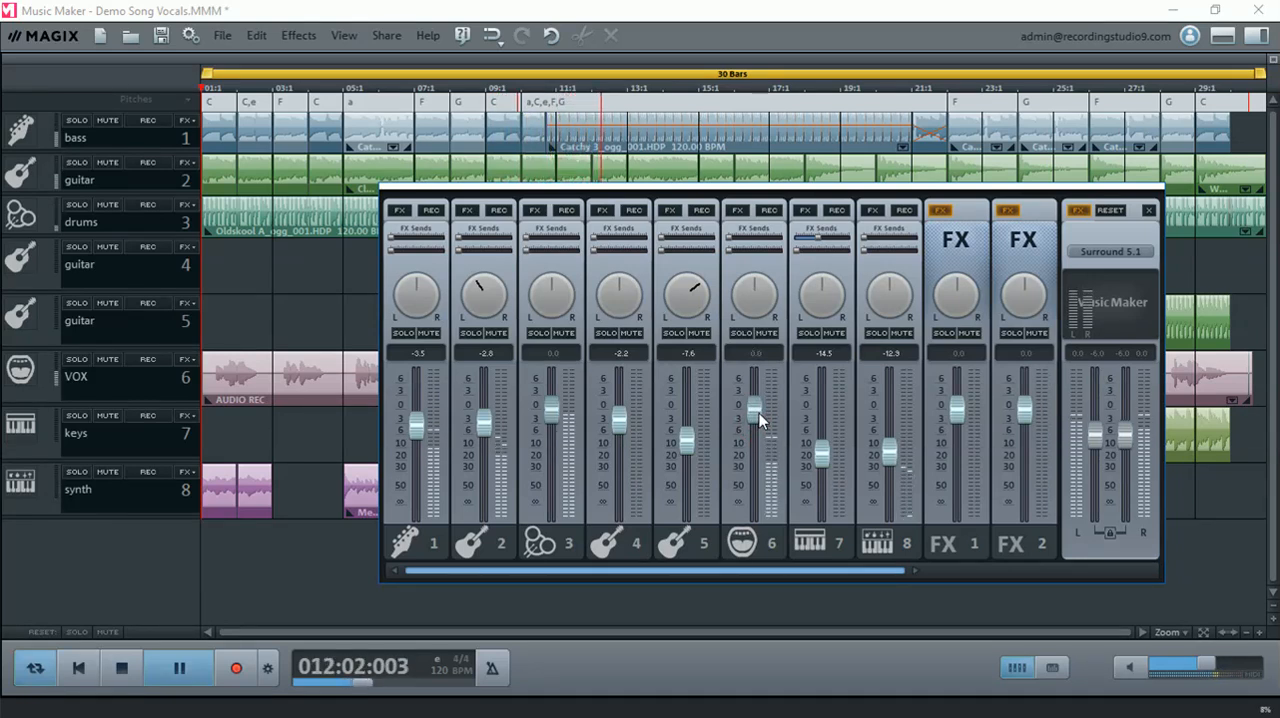
{"action": "left_click", "coordinate": [121, 668]}
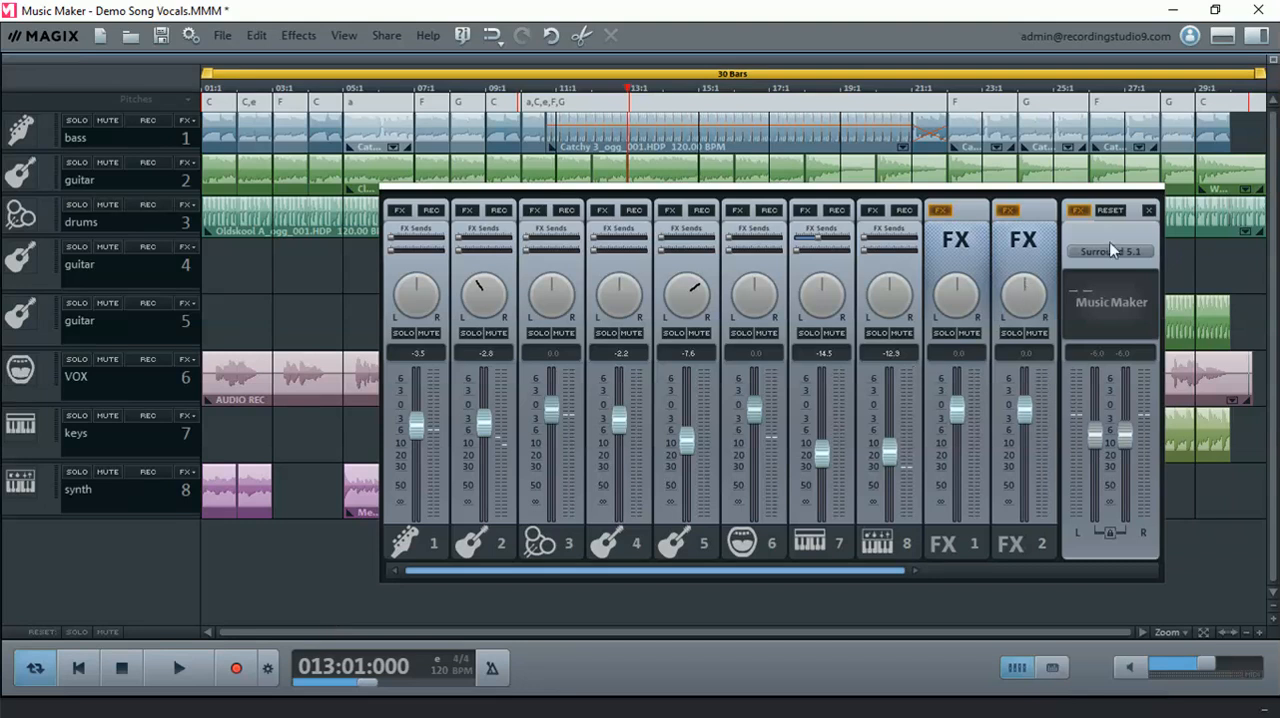
{"action": "left_click", "coordinate": [1150, 212]}
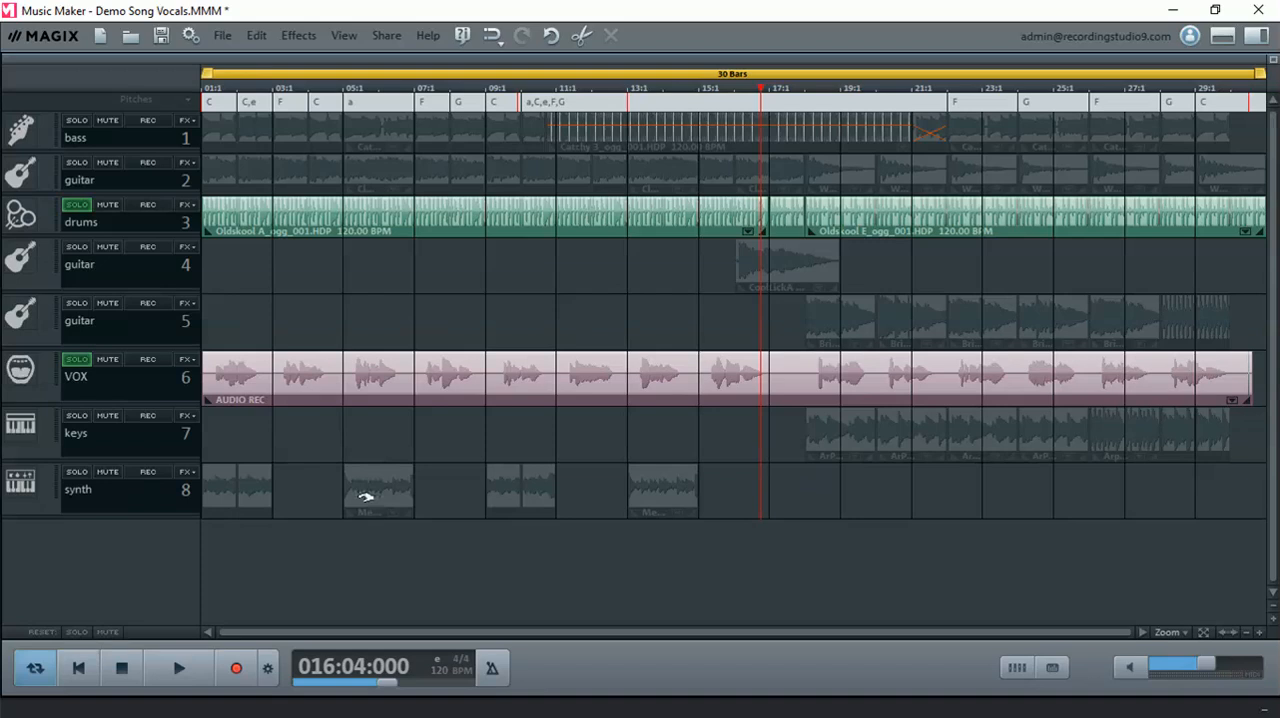
- Turn solo off on both the VOX and drums tracks
{"action": "left_click_drag", "start_coordinate": [1125, 632], "coordinate": [251, 630]}
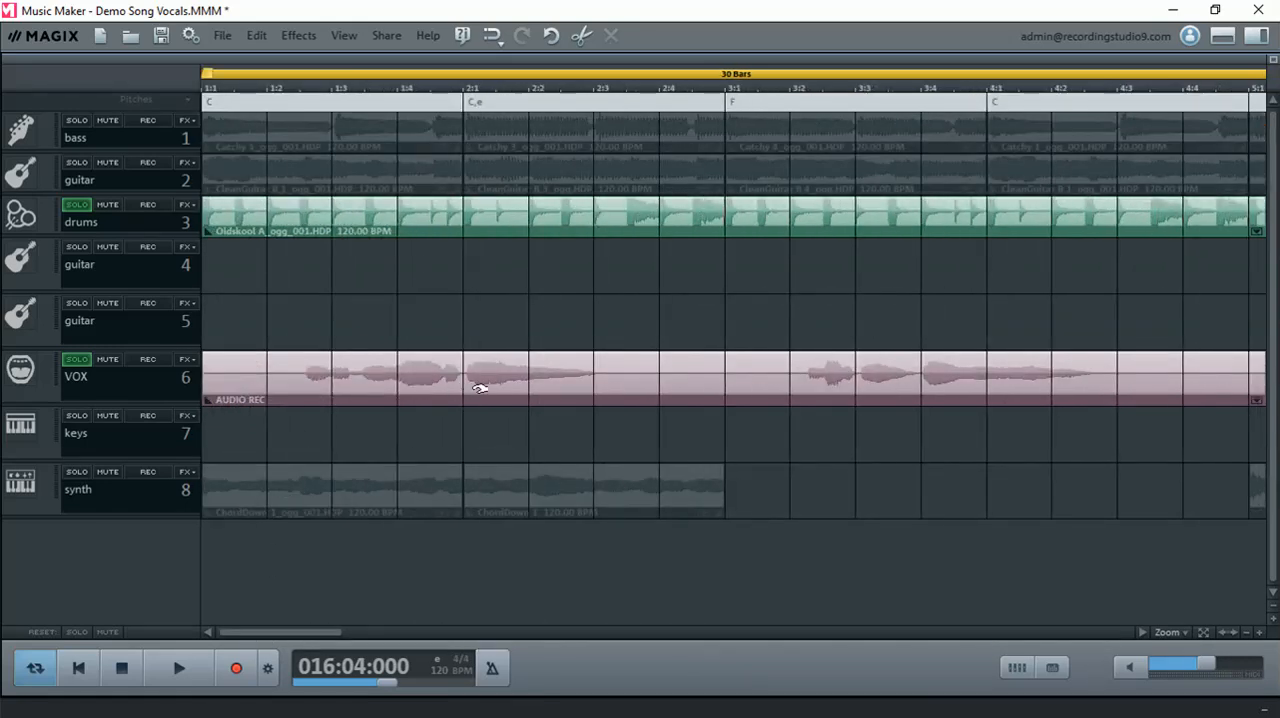
{"action": "left_click", "coordinate": [77, 358]}
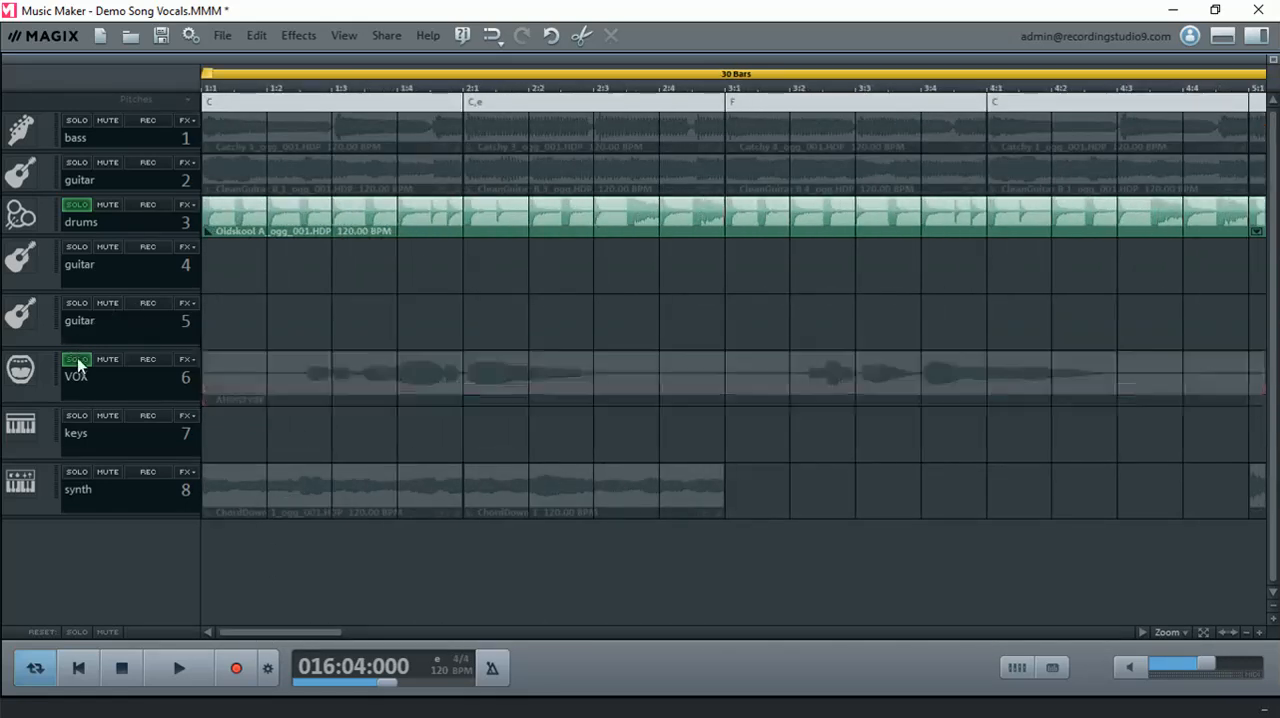
{"action": "left_click", "coordinate": [78, 206]}
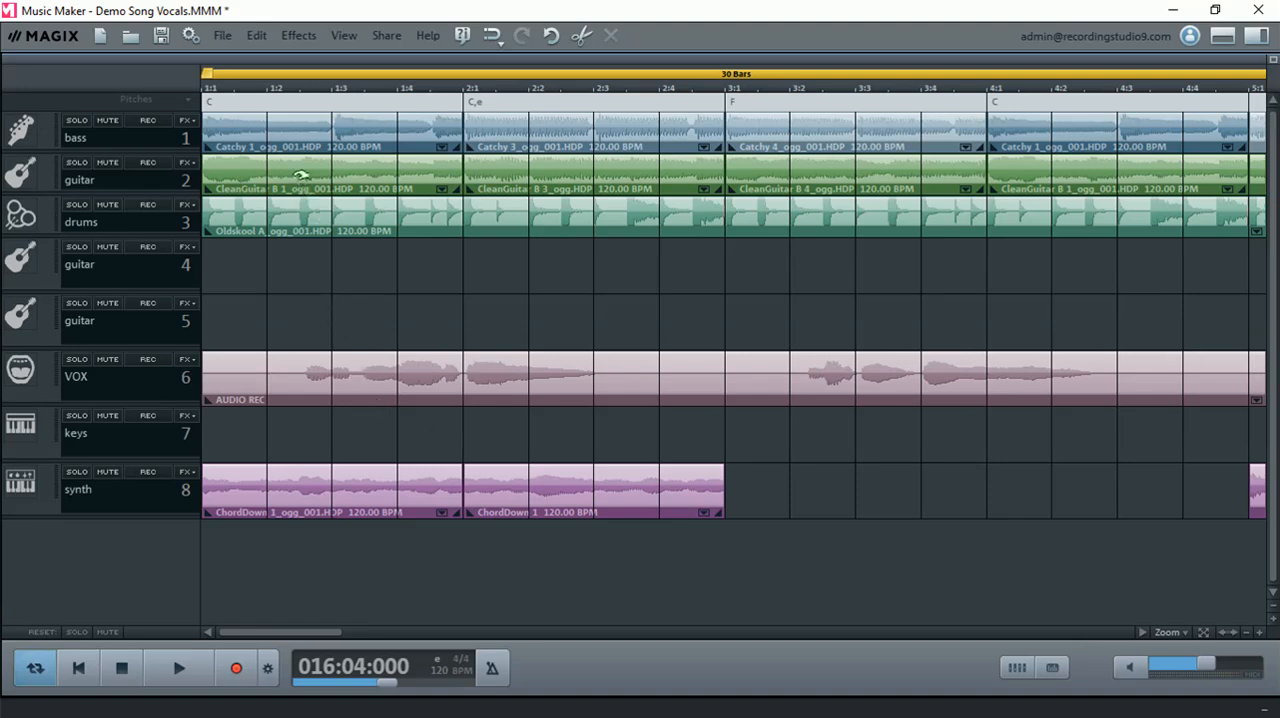
- Trim the silence at the start of the VOX recording, shift the clip earlier to start at beat 1:2, and test it in playback
{"action": "left_click_drag", "start_coordinate": [214, 388], "coordinate": [280, 399]}
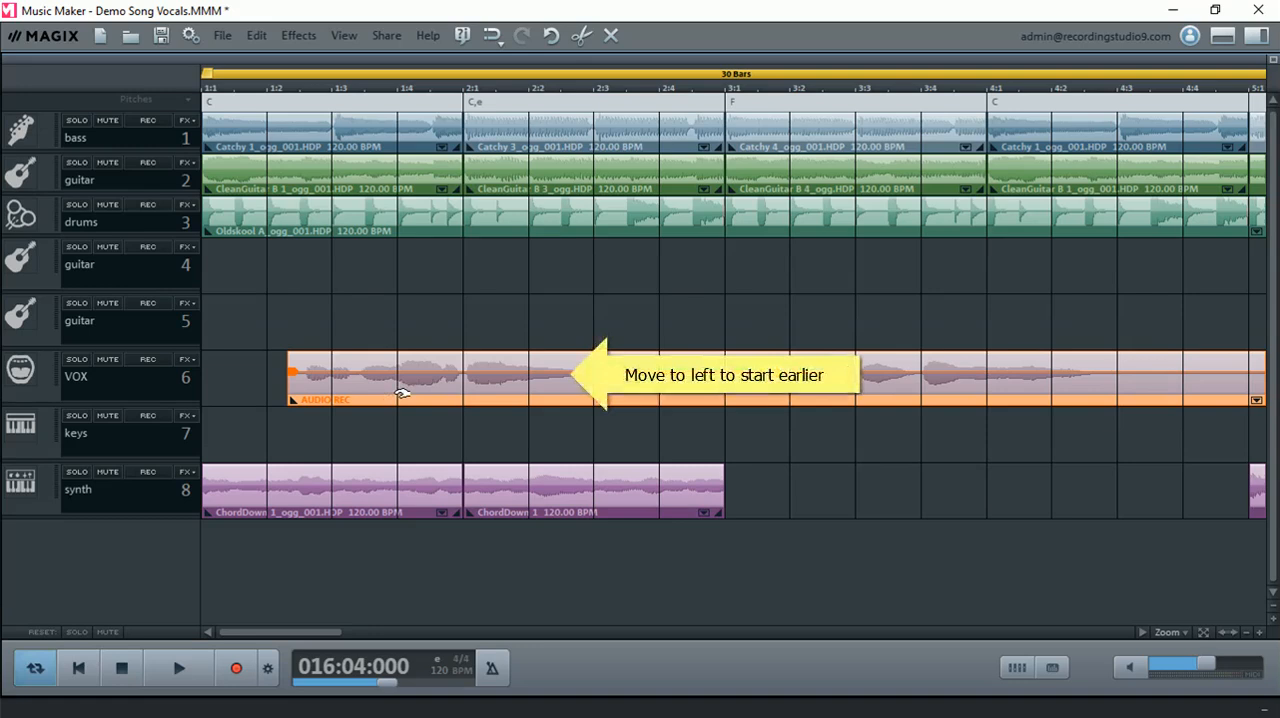
{"action": "left_click_drag", "start_coordinate": [401, 393], "coordinate": [390, 392]}
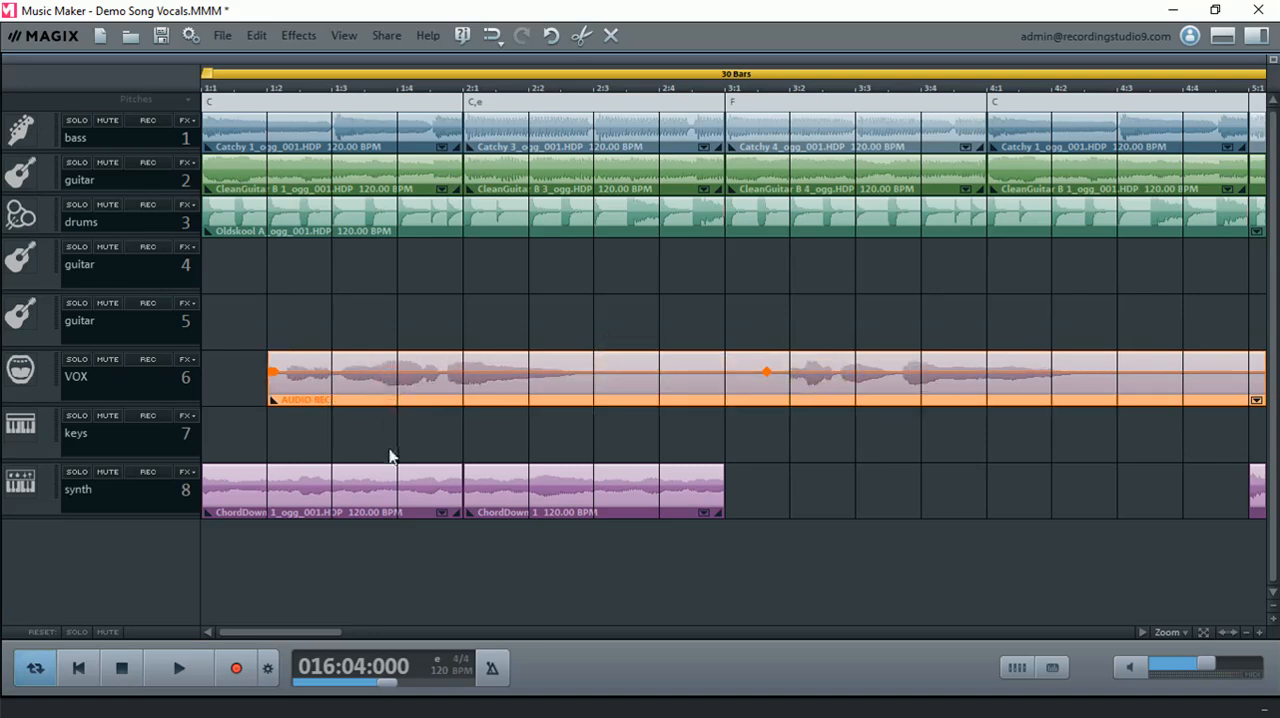
{"action": "left_click", "coordinate": [227, 92]}
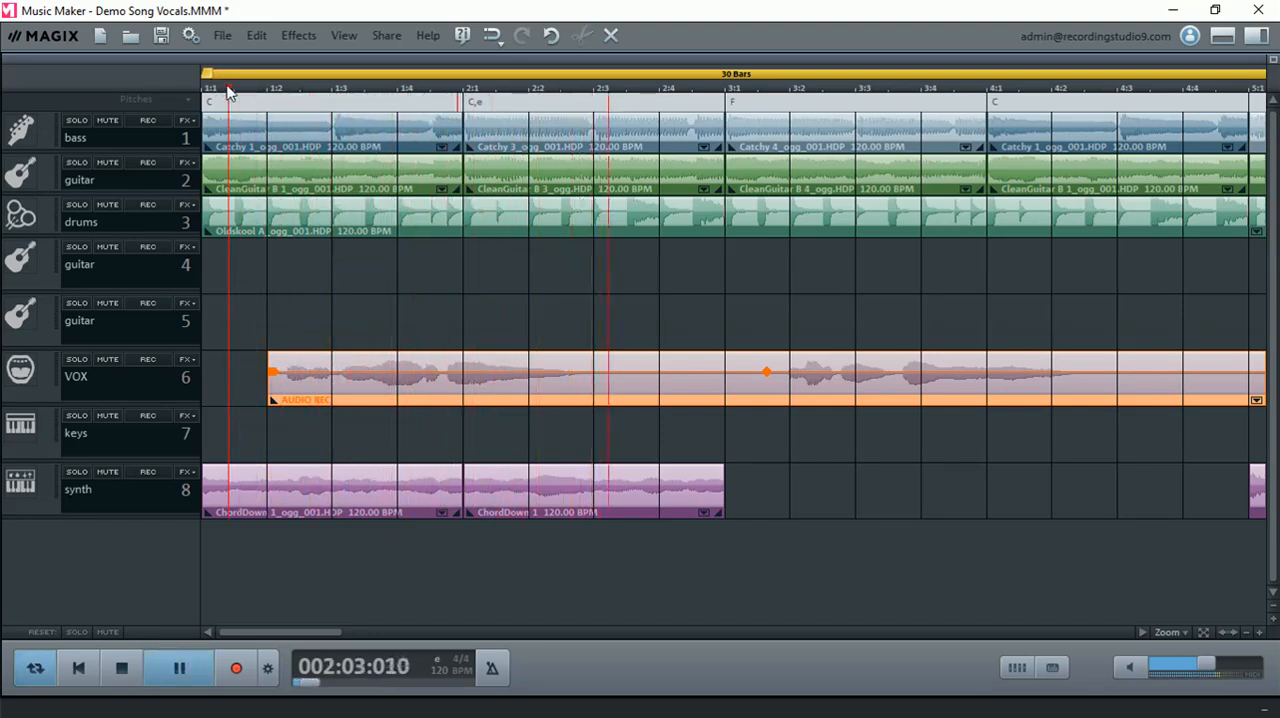
{"action": "key", "text": "space"}
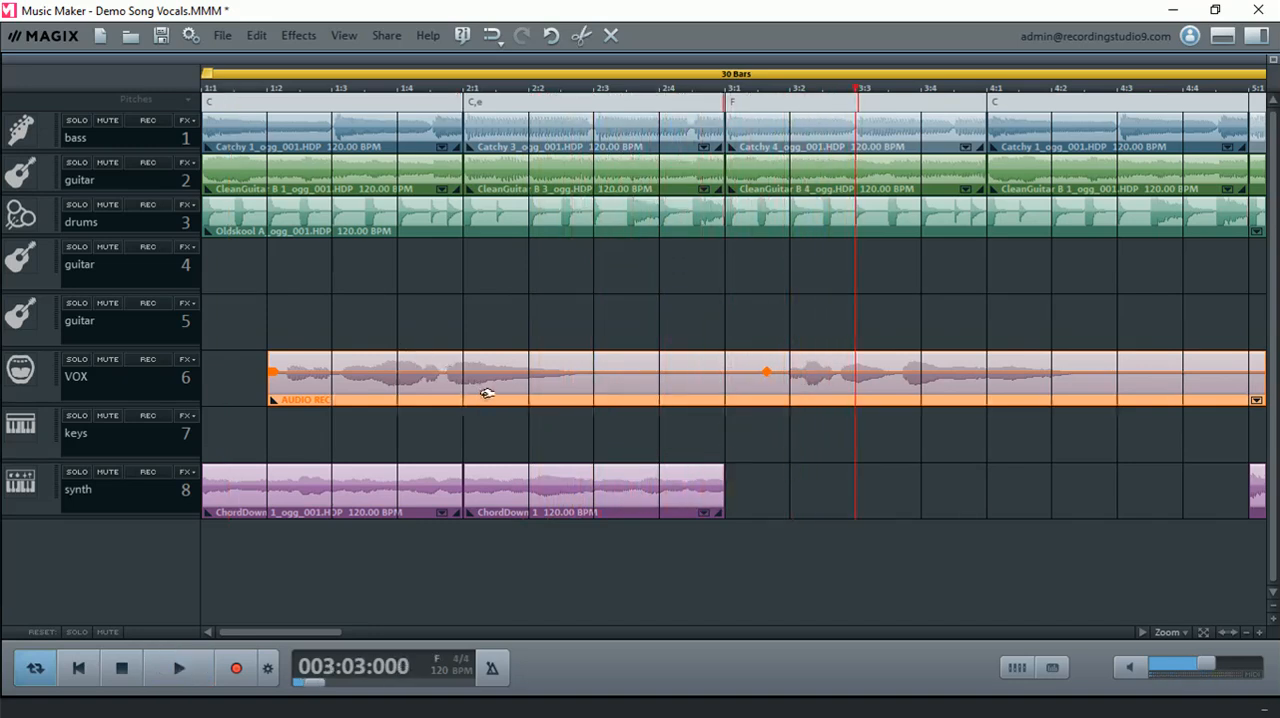
- Shift the VOX clip slightly earlier, to just before beat 1:2, and check its timing by playing from the clip's start
{"action": "left_click_drag", "start_coordinate": [483, 391], "coordinate": [476, 391]}
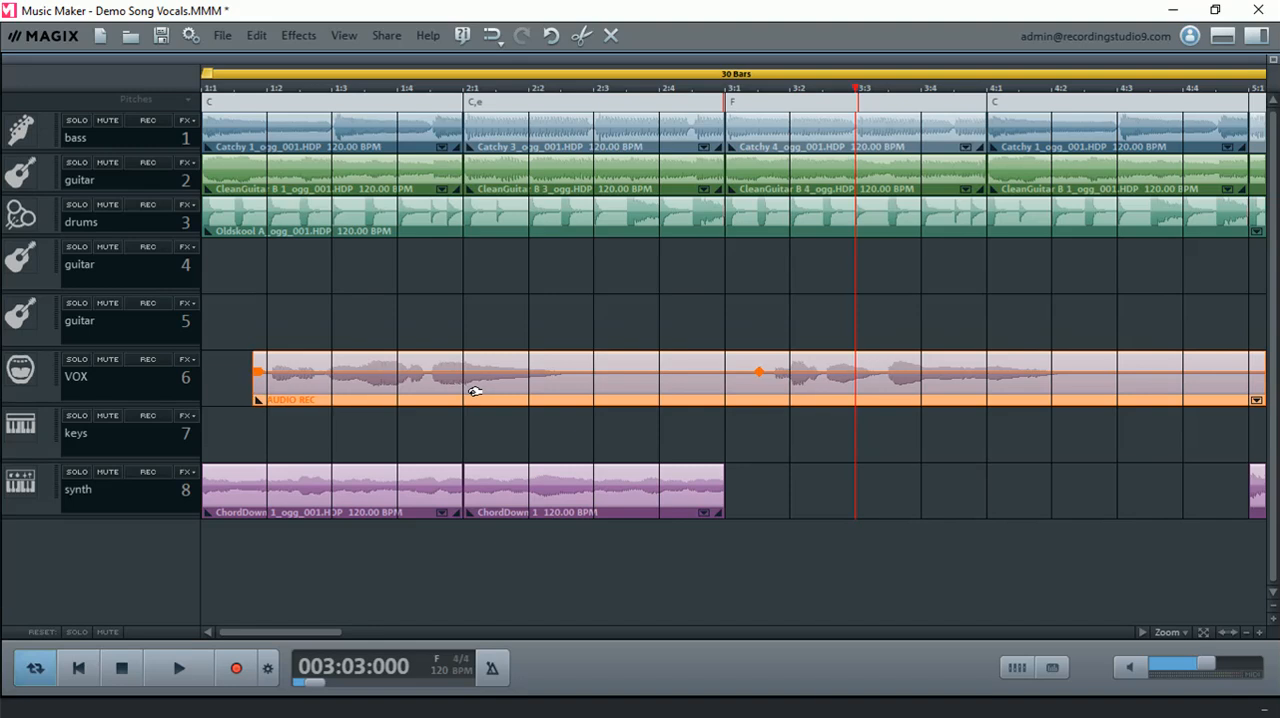
{"action": "left_click", "coordinate": [251, 91]}
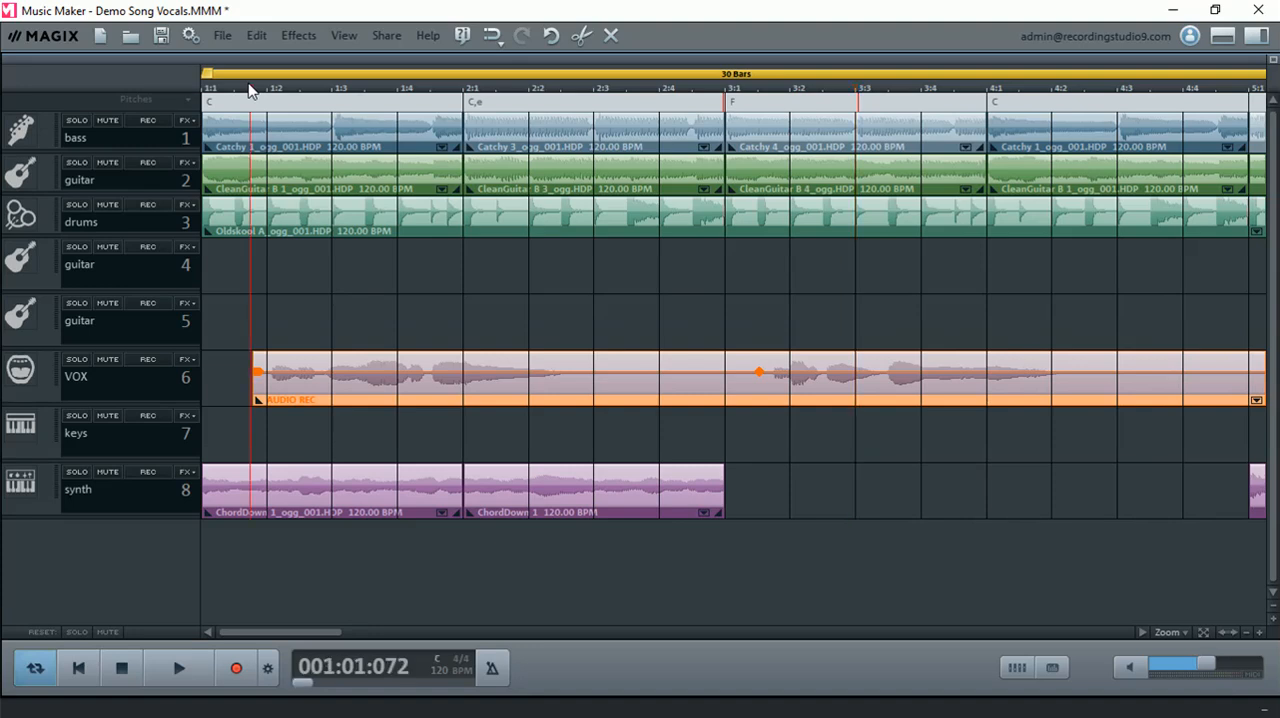
{"action": "key", "text": "space"}
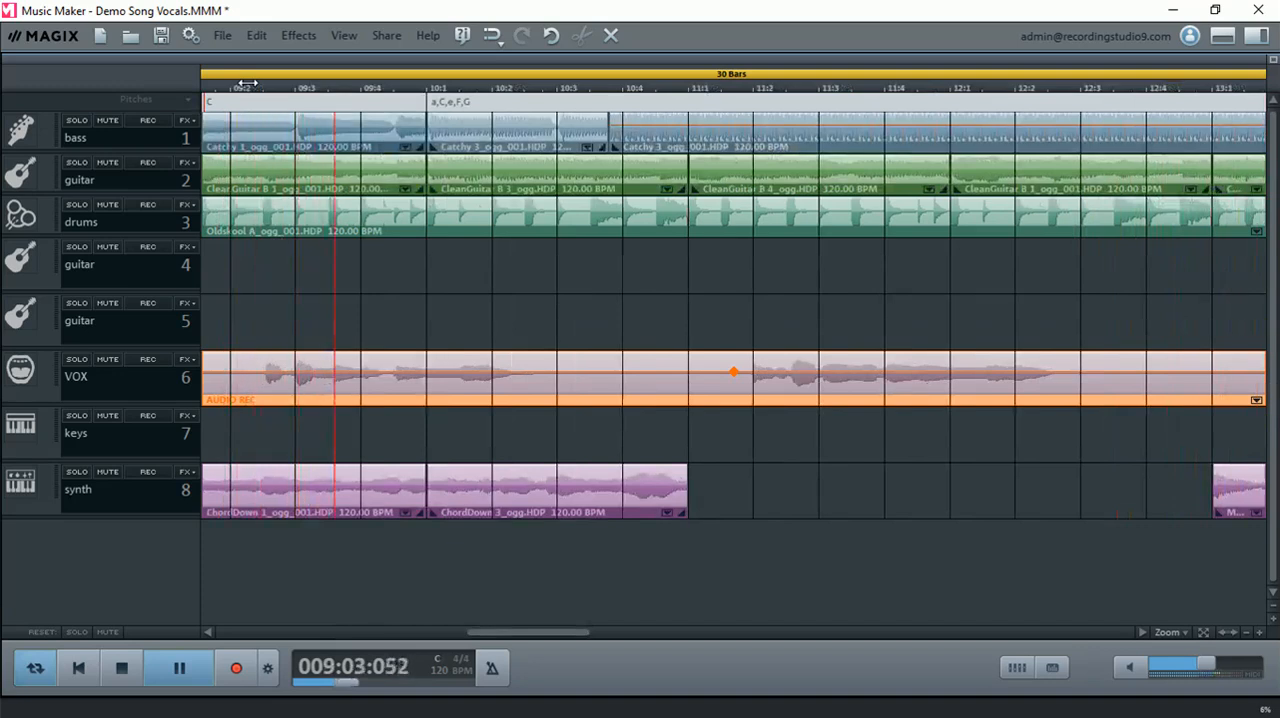
{"action": "key", "text": "space"}
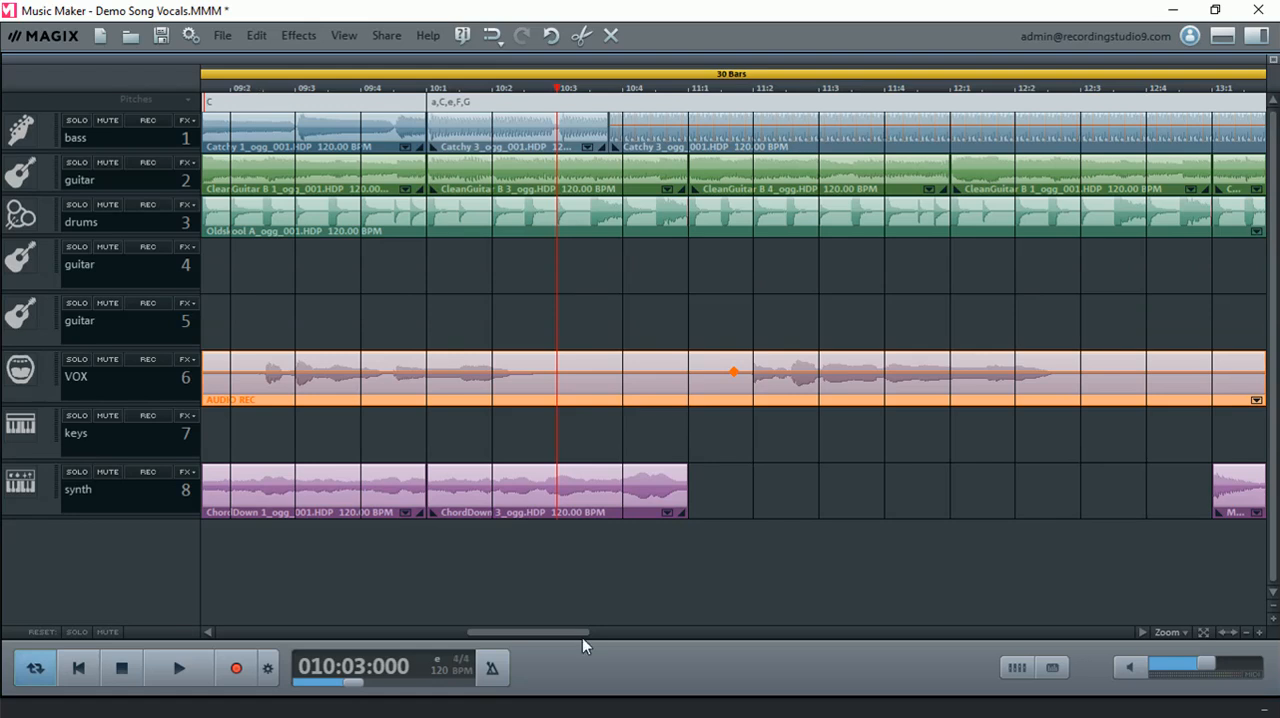
- Play the song from around bar 16 to check the vocal timing in the later section
{"action": "left_click_drag", "start_coordinate": [587, 631], "coordinate": [1110, 682]}
{"action": "left_click", "coordinate": [737, 86]}
{"action": "key", "text": "space"}
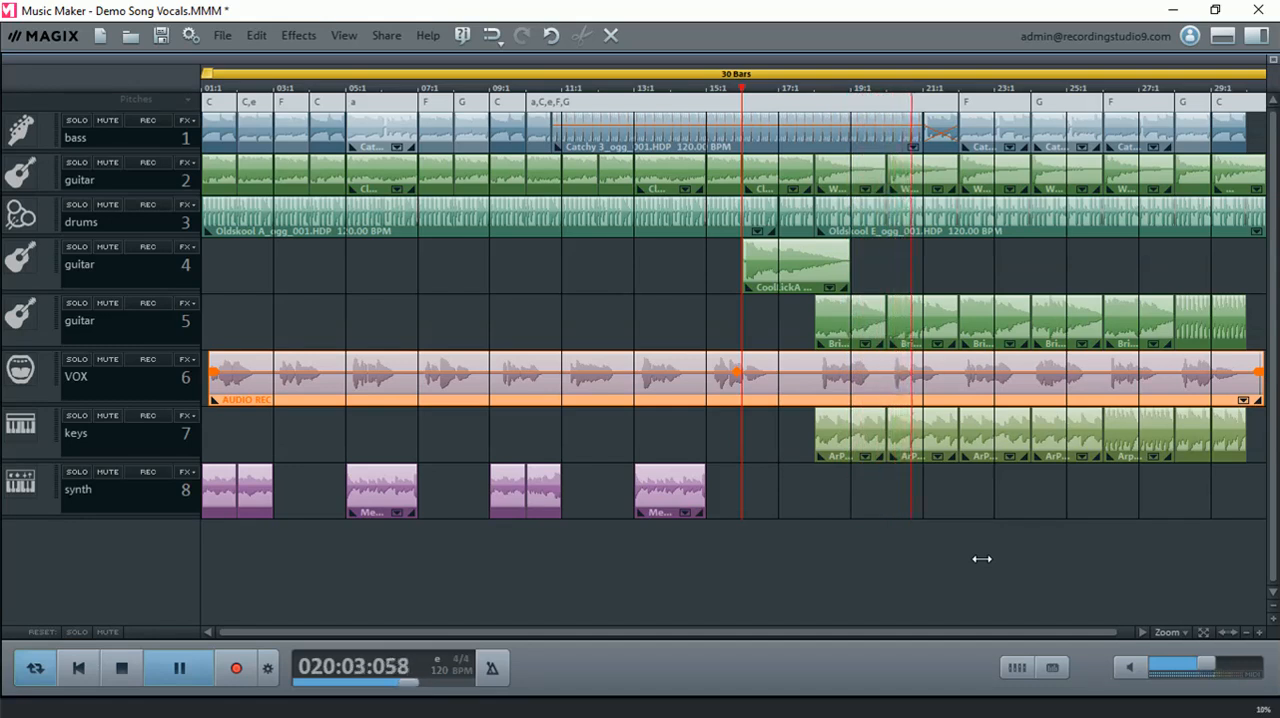
{"action": "key", "text": "space"}
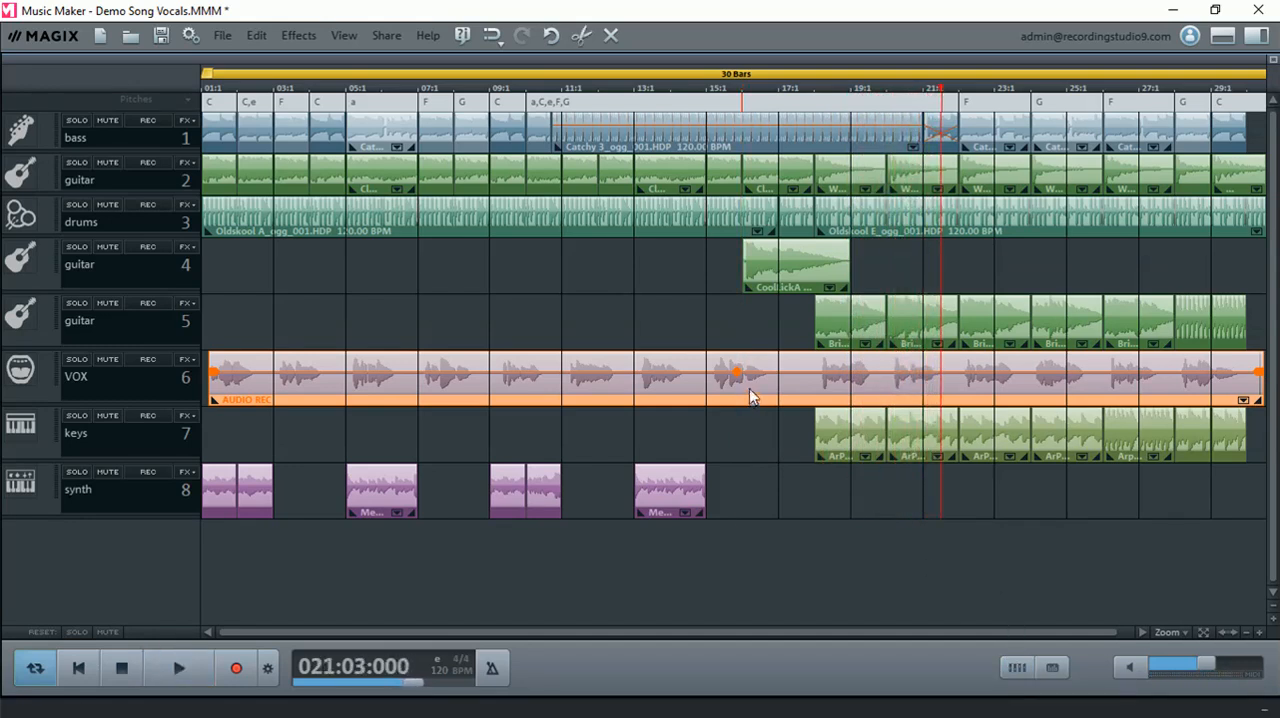
- Lower the mixer volumes, checking them in playback: bass -7.1, guitar 2 -4.7, drums -1.6, guitar 4 -3.9 and guitar 5 -9.5
{"action": "left_click", "coordinate": [1017, 667]}
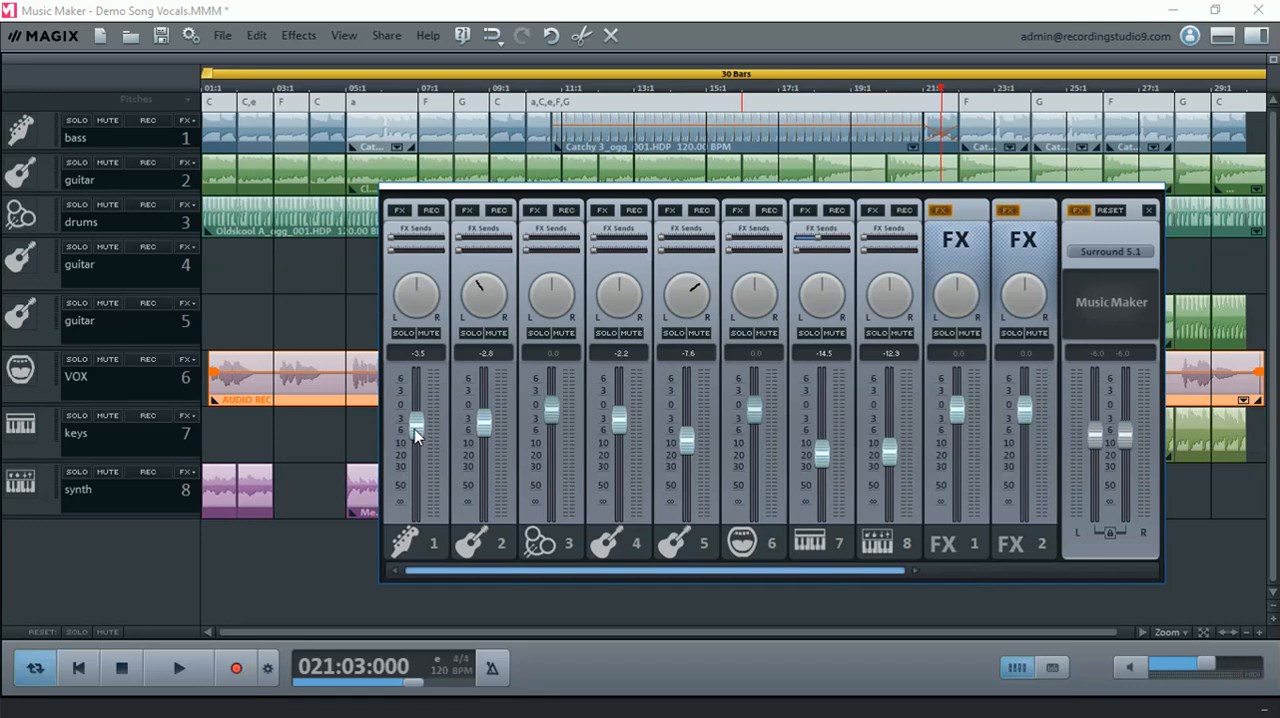
{"action": "scroll", "coordinate": [415, 430], "scroll_direction": "down", "scroll_amount": 4}
{"action": "scroll", "coordinate": [553, 412], "scroll_direction": "down", "scroll_amount": 2}
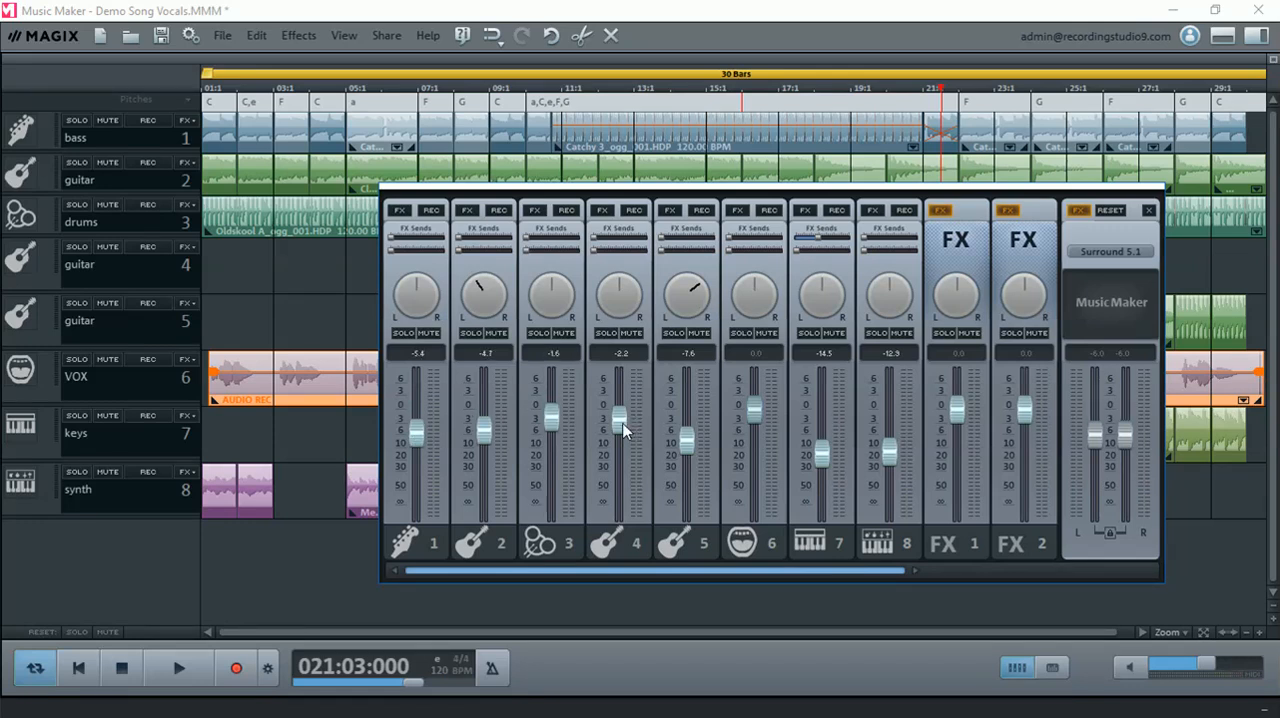
{"action": "scroll", "coordinate": [622, 430], "scroll_direction": "down", "scroll_amount": 2}
{"action": "scroll", "coordinate": [689, 443], "scroll_direction": "down", "scroll_amount": 2}
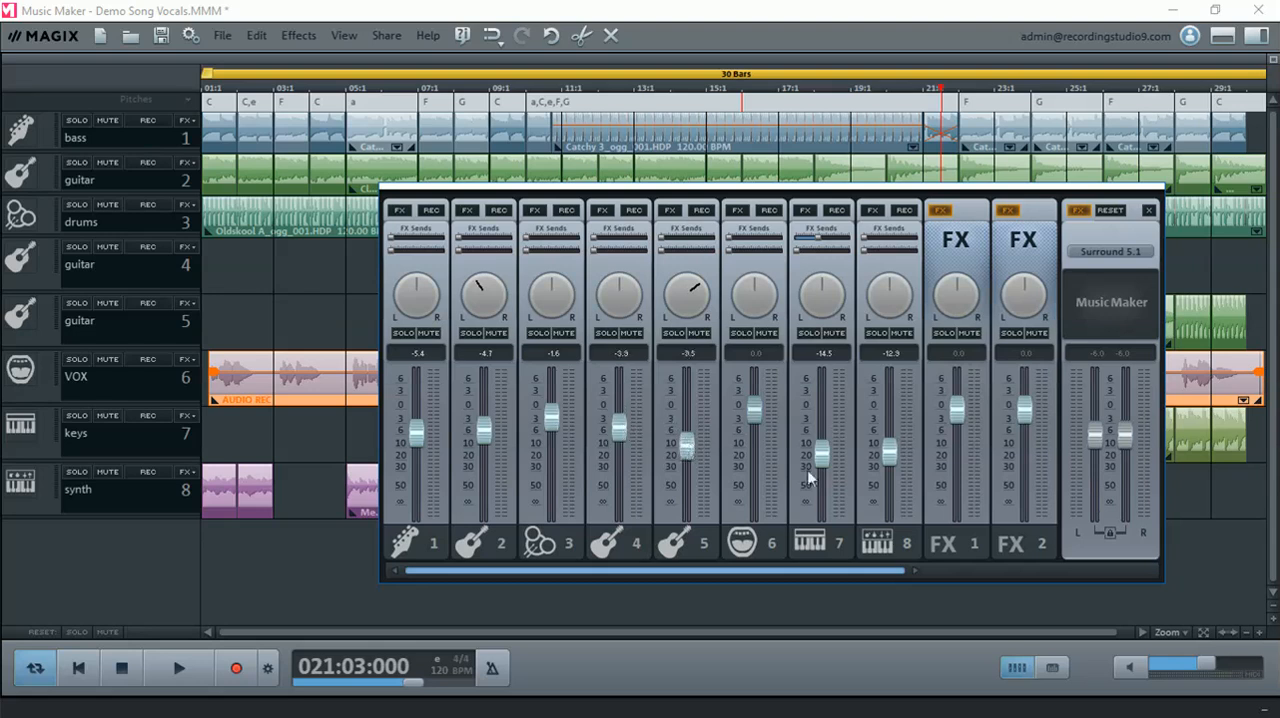
{"action": "left_click", "coordinate": [179, 668]}
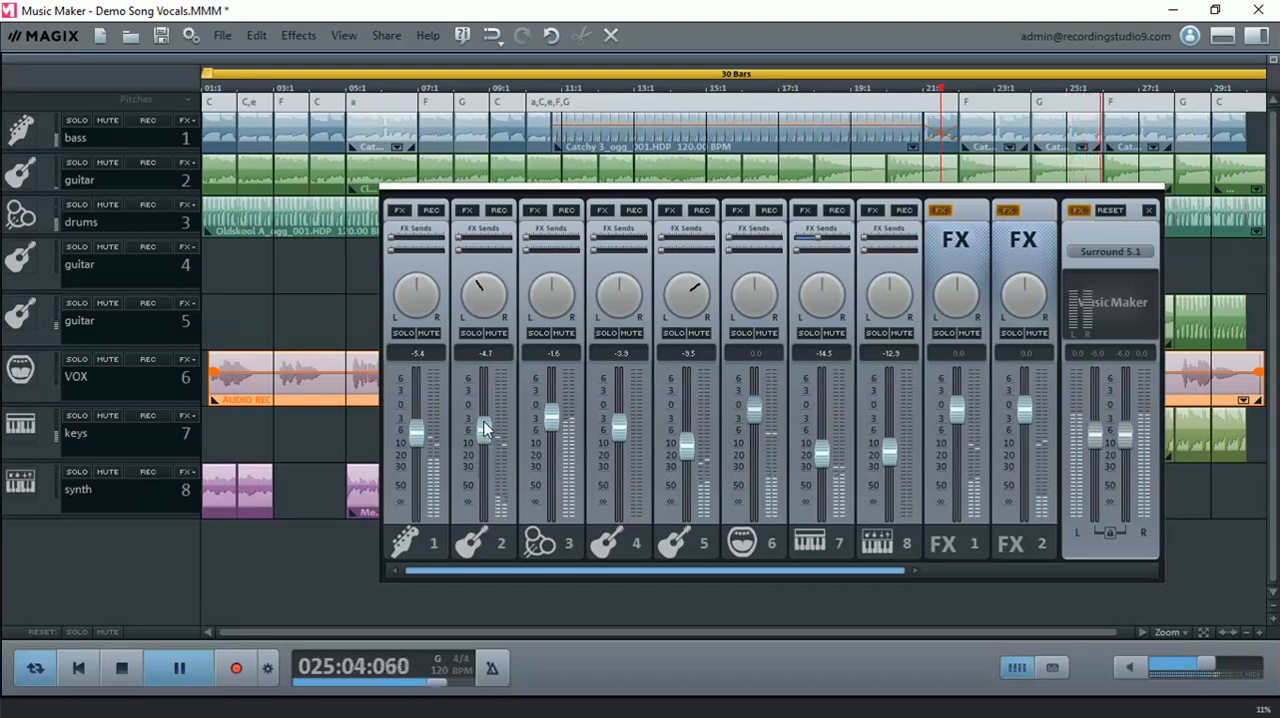
{"action": "left_click_drag", "start_coordinate": [418, 436], "coordinate": [419, 443]}
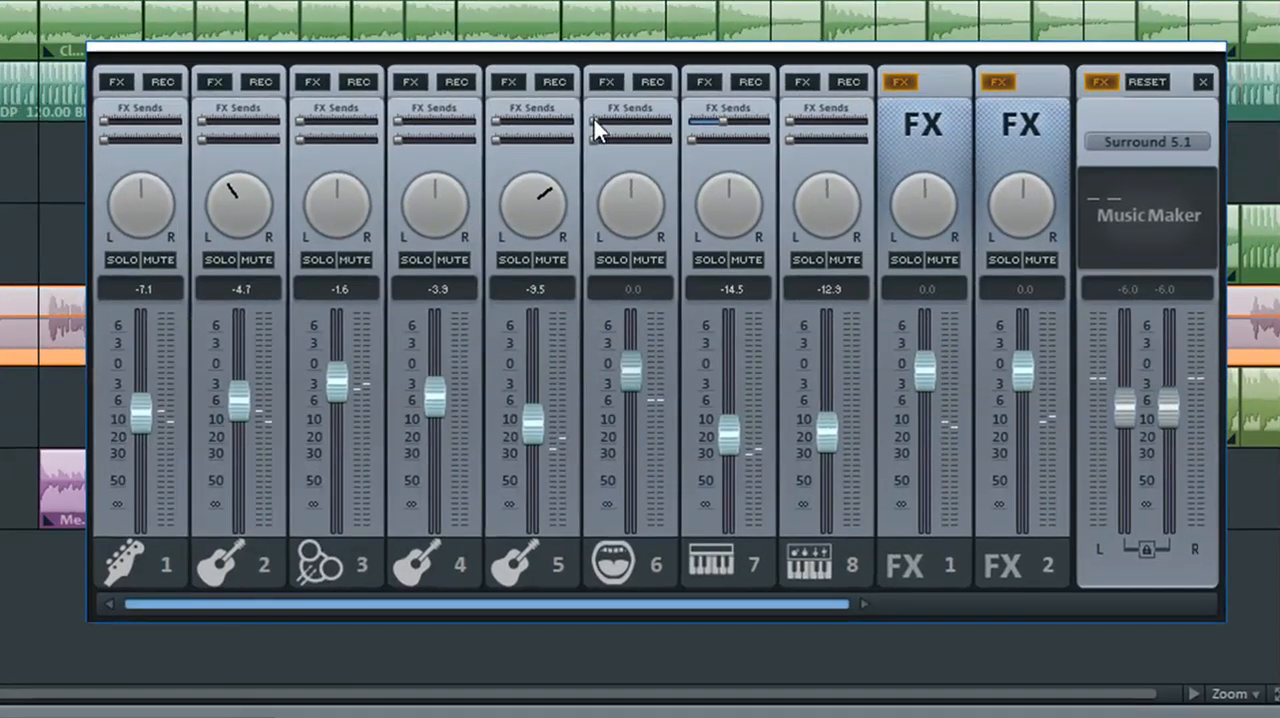
- Raise the VOX channel's FX sends during playback, the first to slightly over half and the second to about a third
{"action": "left_click_drag", "start_coordinate": [594, 120], "coordinate": [602, 120]}
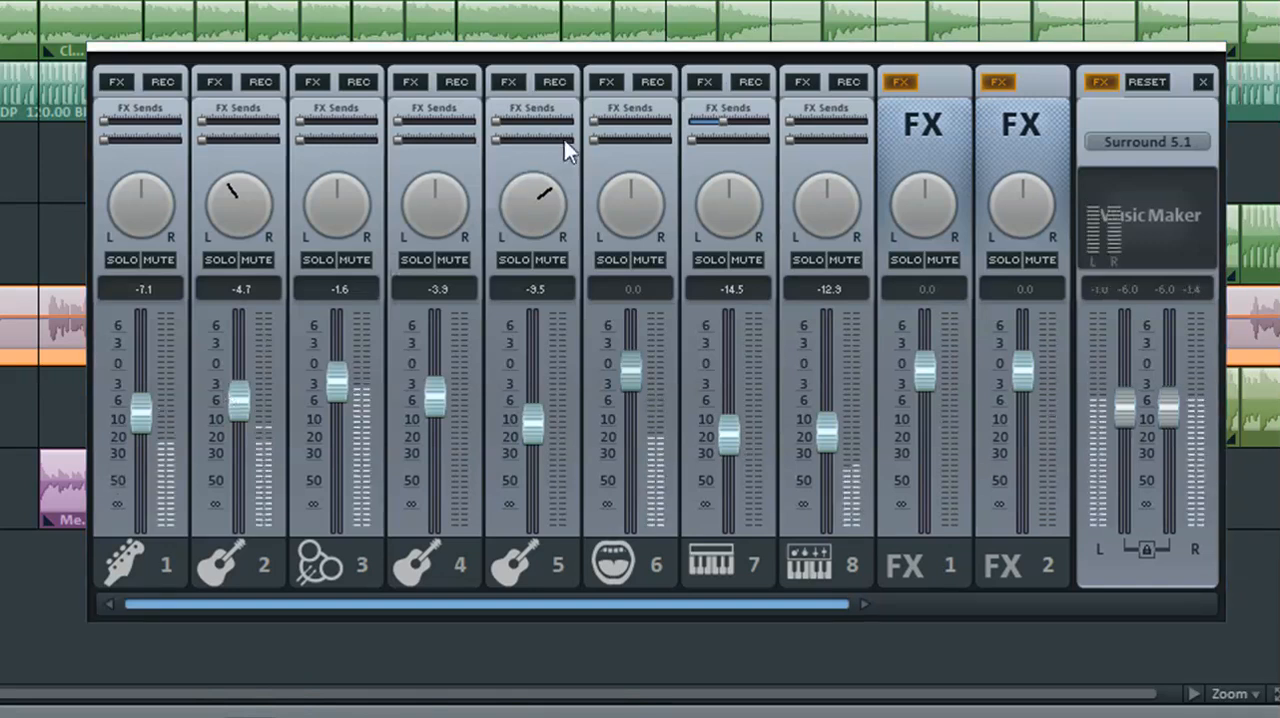
{"action": "mouse_move", "coordinate": [609, 119]}
{"action": "left_mouse_down"}
{"action": "mouse_move", "coordinate": [635, 119]}
{"action": "mouse_move", "coordinate": [616, 140]}
{"action": "left_mouse_up"}
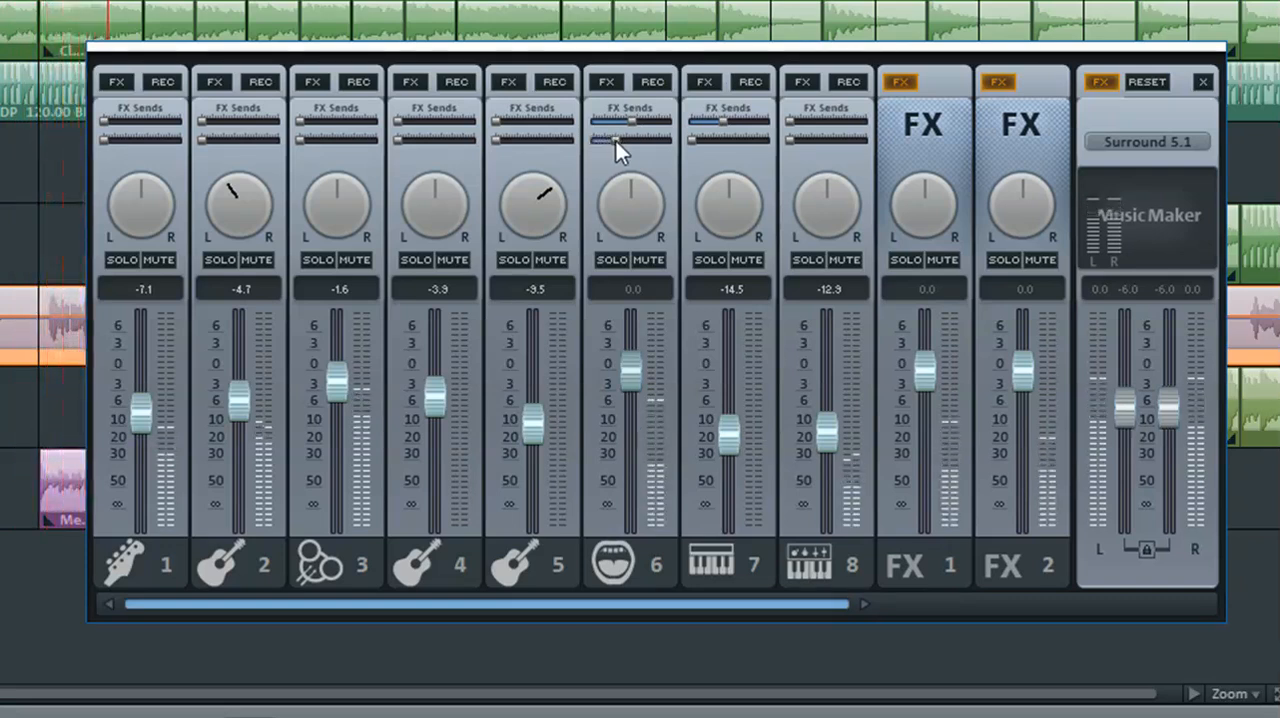
{"action": "left_click_drag", "start_coordinate": [632, 122], "coordinate": [640, 122]}
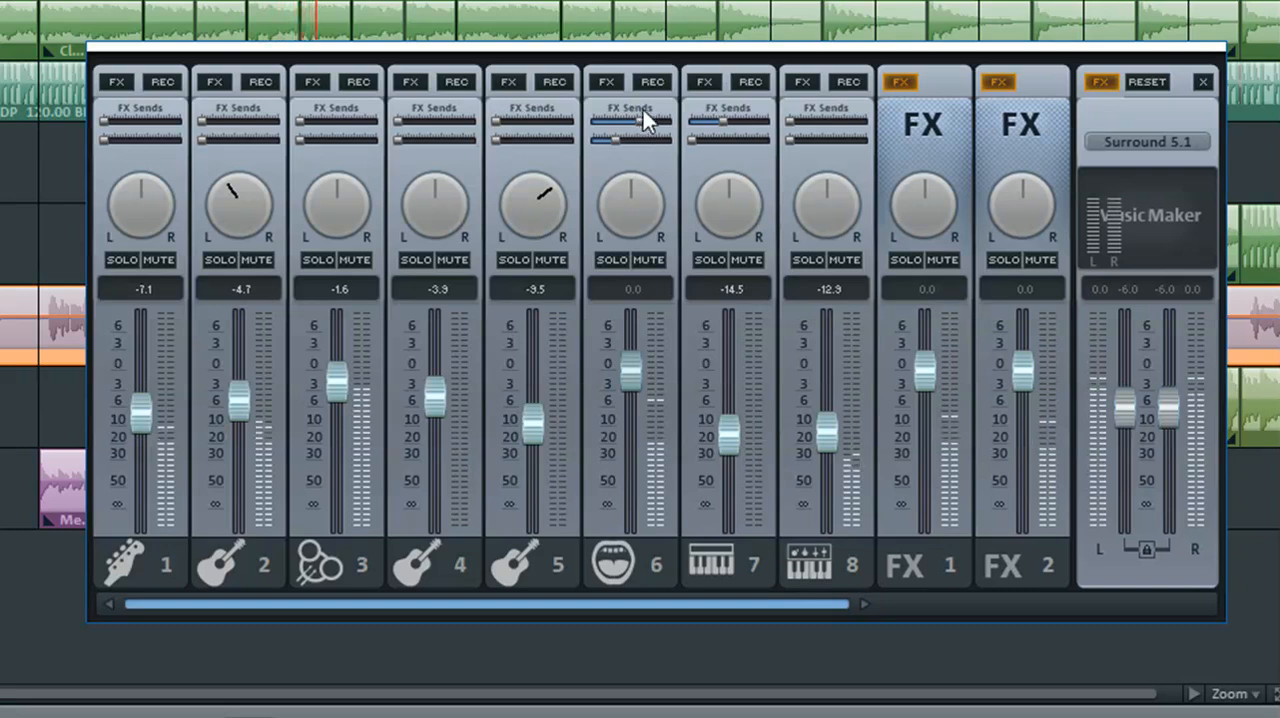
- Compare the VOX effects soloed and within the full mix, leaving solo off on the channel
{"action": "left_click", "coordinate": [614, 259]}
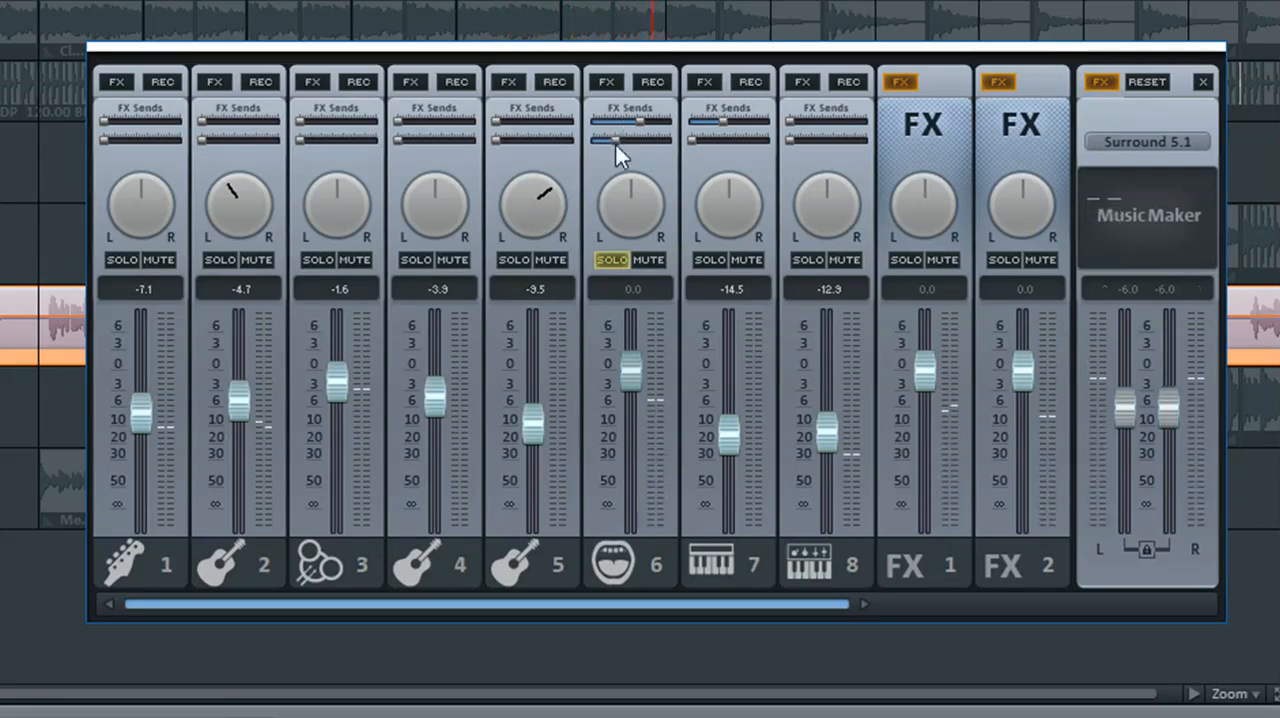
{"action": "left_click", "coordinate": [613, 259]}
{"action": "left_click", "coordinate": [613, 259]}
{"action": "left_click", "coordinate": [613, 259]}
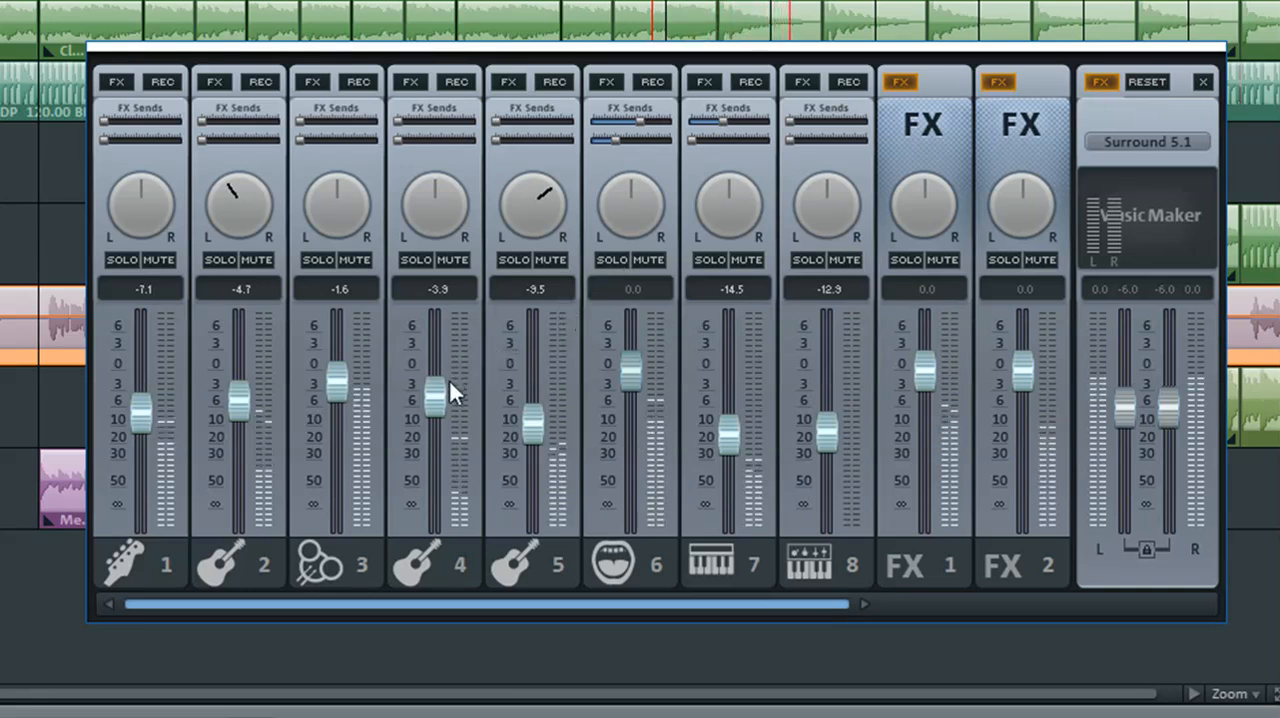
- Set guitar 4's volume to -3.2 and VOX to -1.0, and close the mixer
{"action": "left_click_drag", "start_coordinate": [436, 394], "coordinate": [436, 390]}
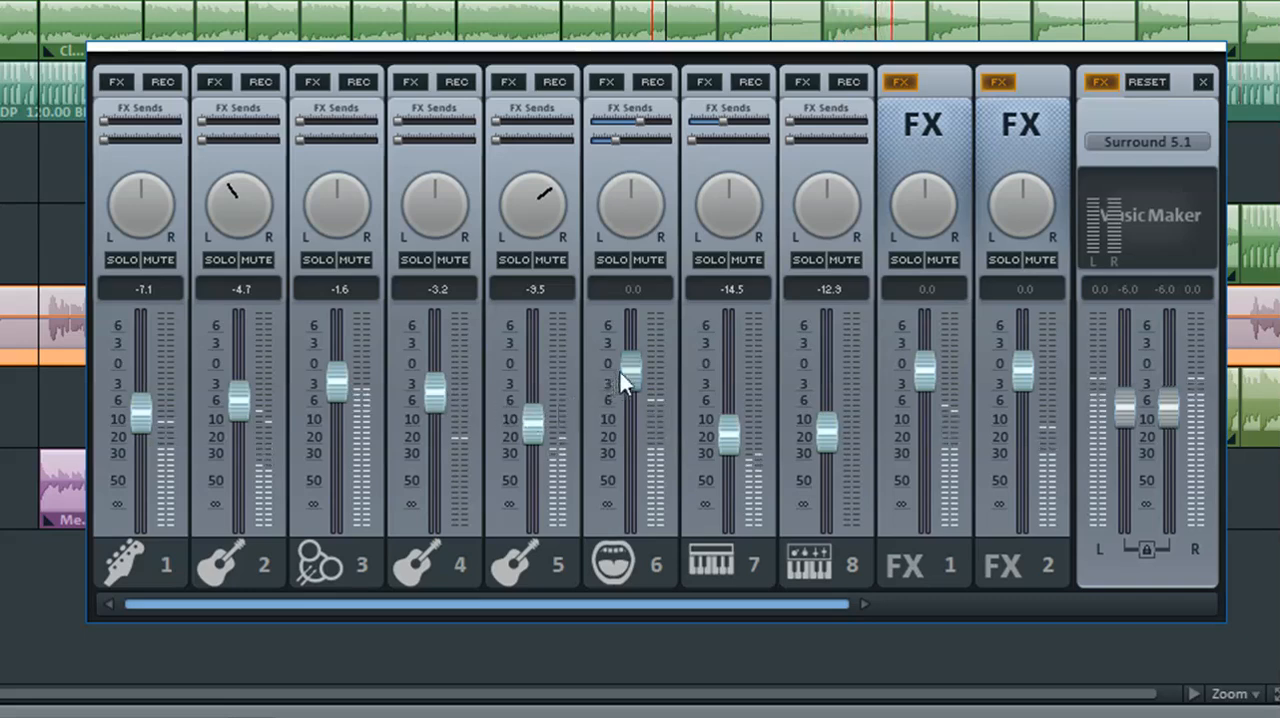
{"action": "left_click_drag", "start_coordinate": [626, 369], "coordinate": [628, 376]}
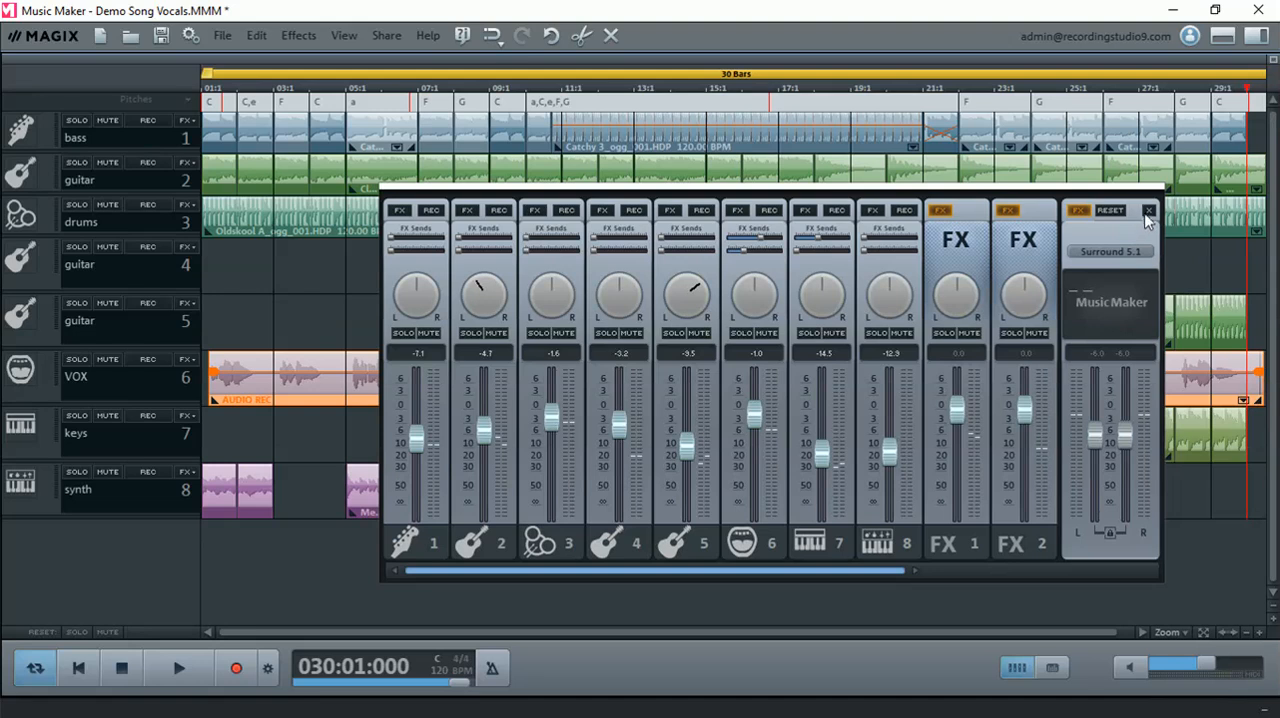
{"action": "left_click", "coordinate": [1149, 212]}
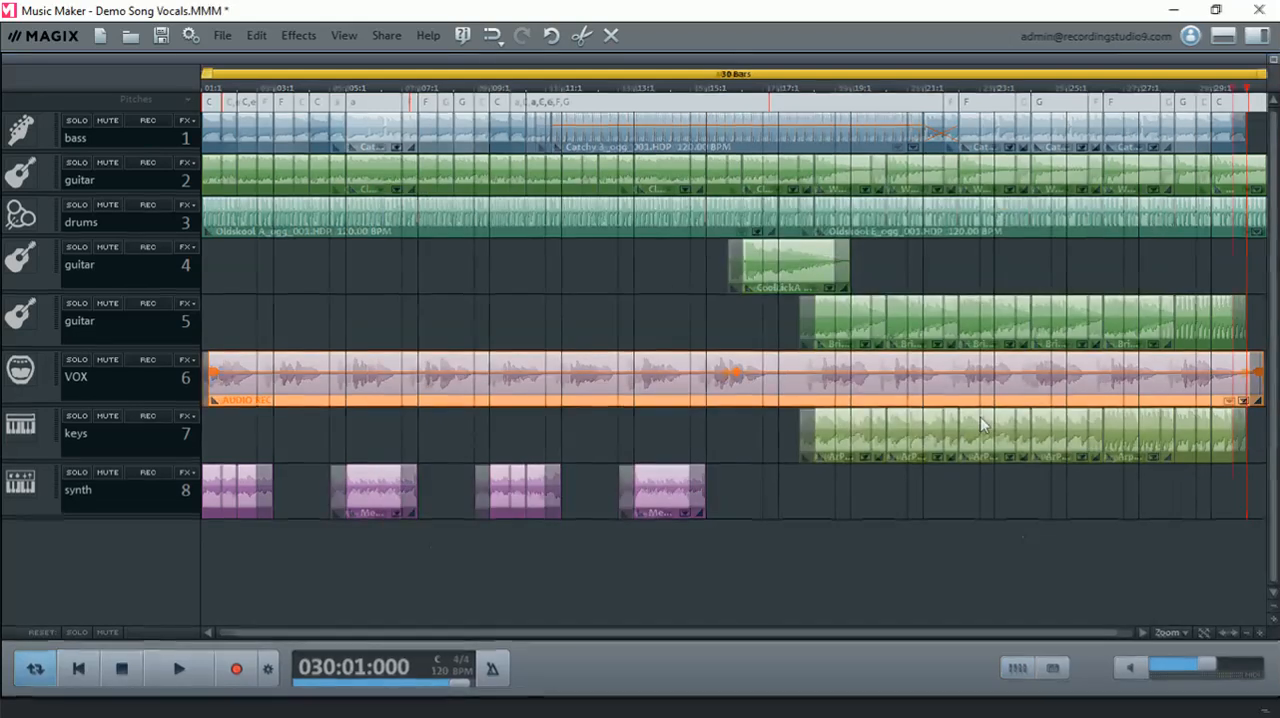